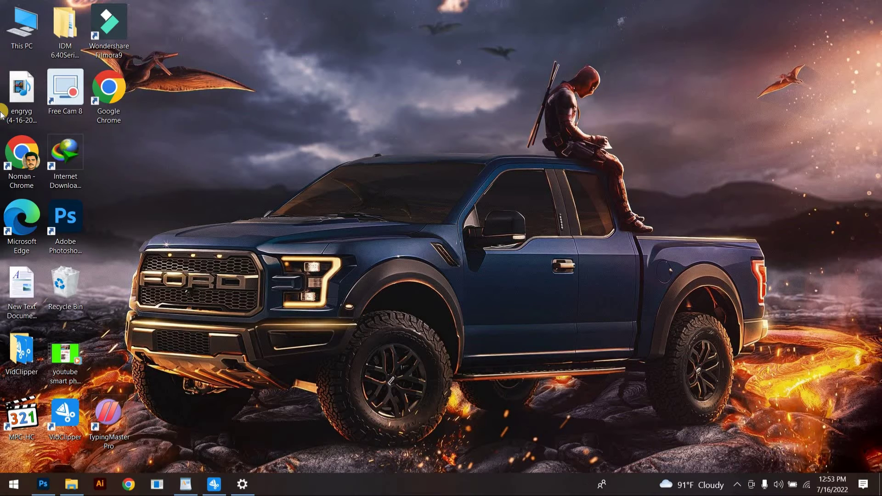
Step: Open Google Chrome with the second listed user profile, maximize the window and go to YouTube
right_click(116, 96)
click(131, 99)
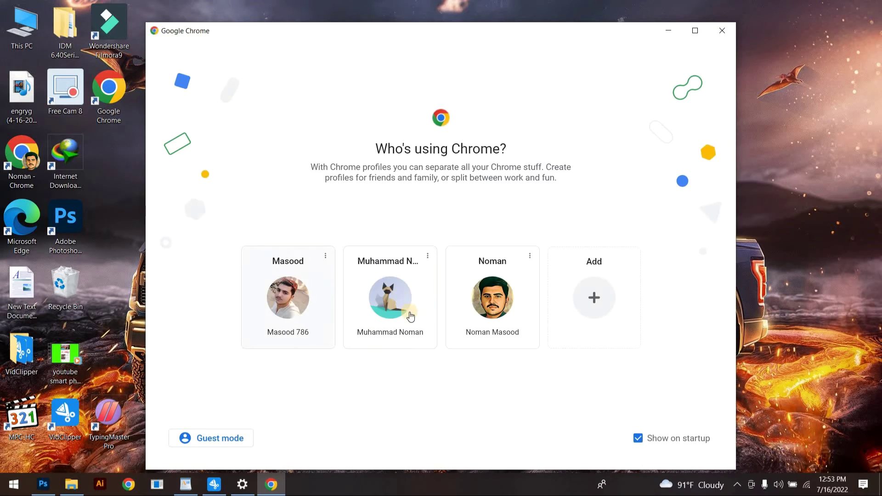
click(399, 301)
click(729, 11)
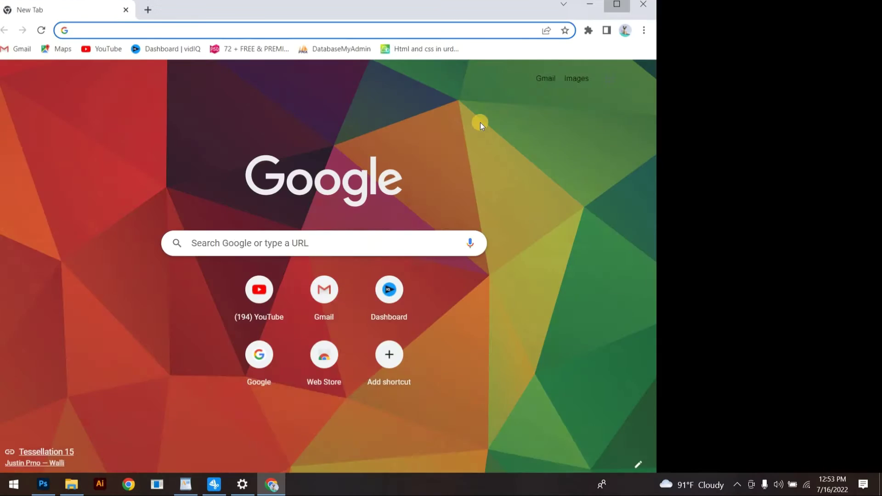
click(359, 294)
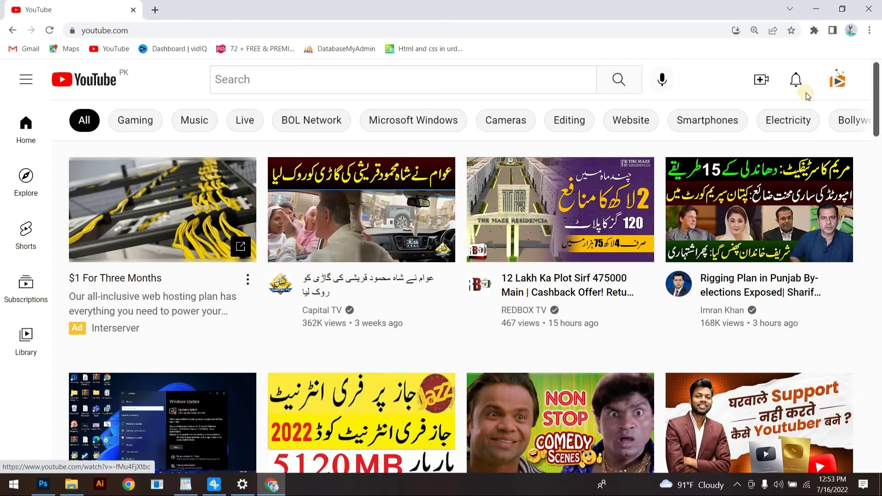
Step: Open your own YouTube channel and go to its channel customization page in YouTube Studio
click(798, 82)
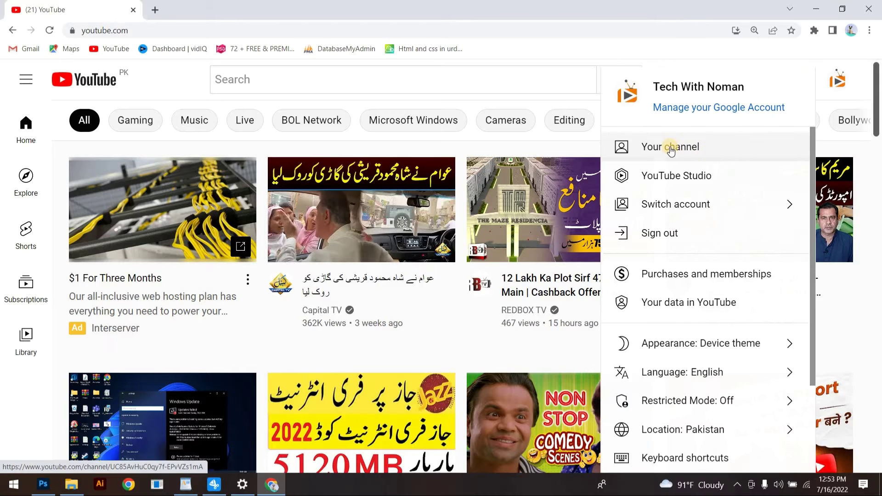
click(670, 145)
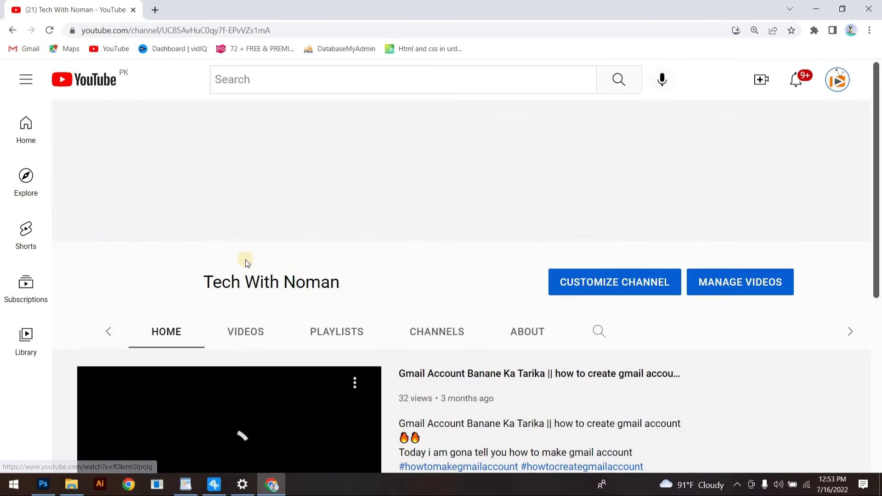
click(649, 283)
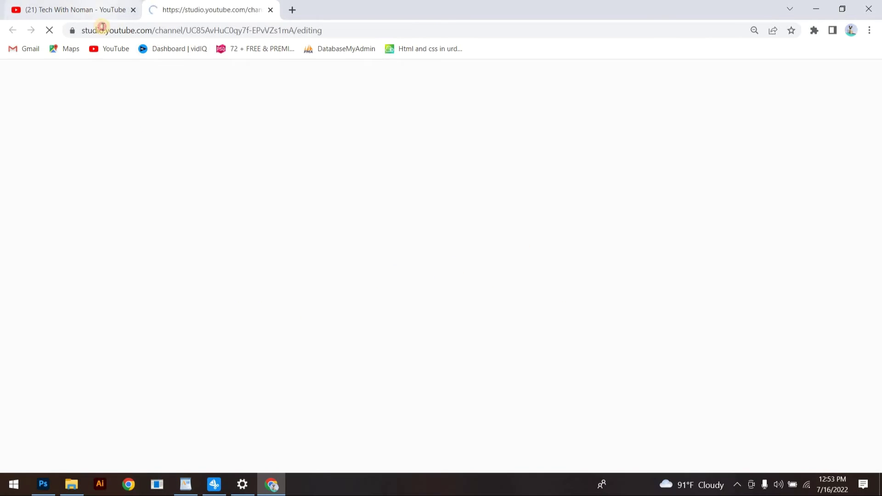
click(92, 9)
scroll(104, 426, down, 2)
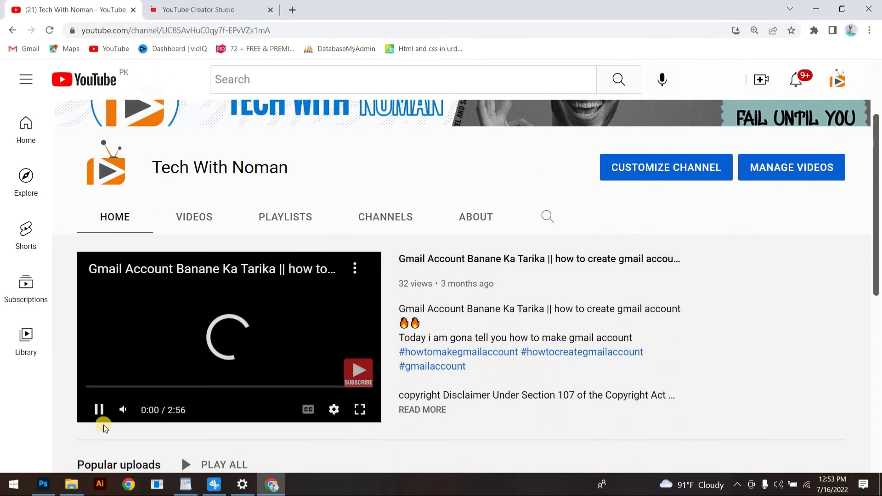
click(195, 10)
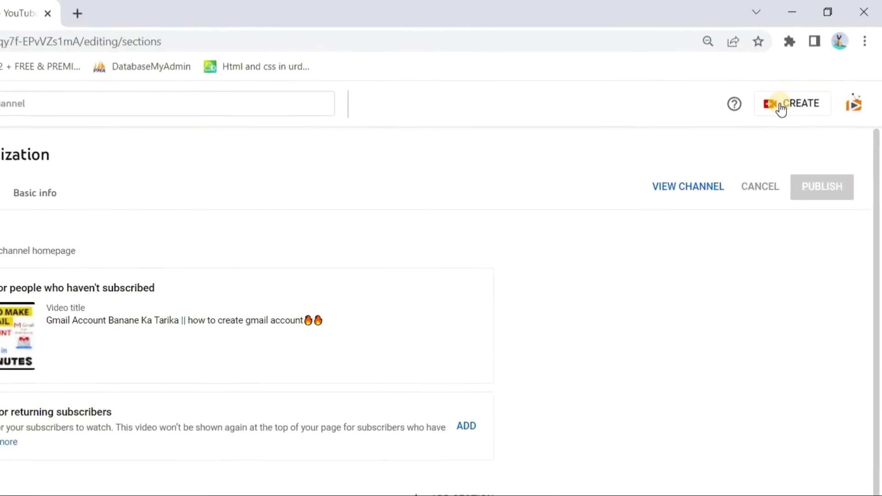
Step: Start a new video upload and bring up the file selection dialog
click(782, 106)
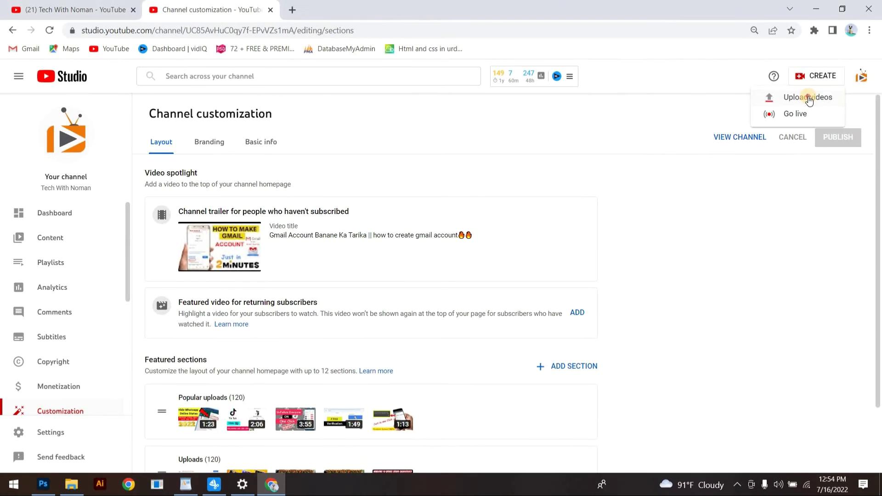
click(787, 127)
click(447, 329)
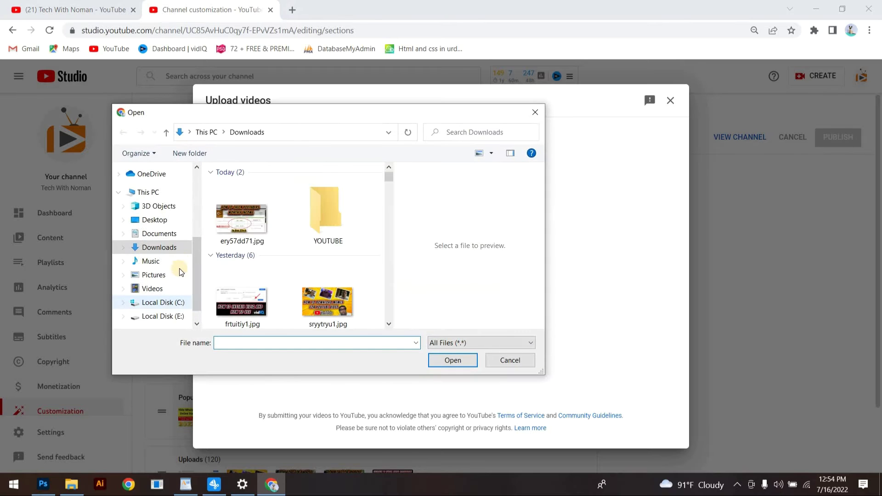
Step: Choose the file "youtuber edit wala dosara.mp4" from the YOUTUBE folder and upload it
scroll(172, 262, up, 1)
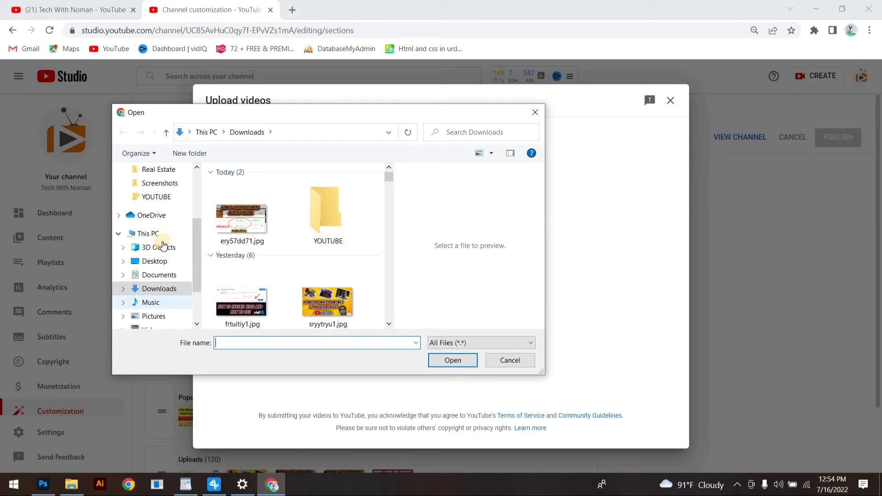
click(159, 197)
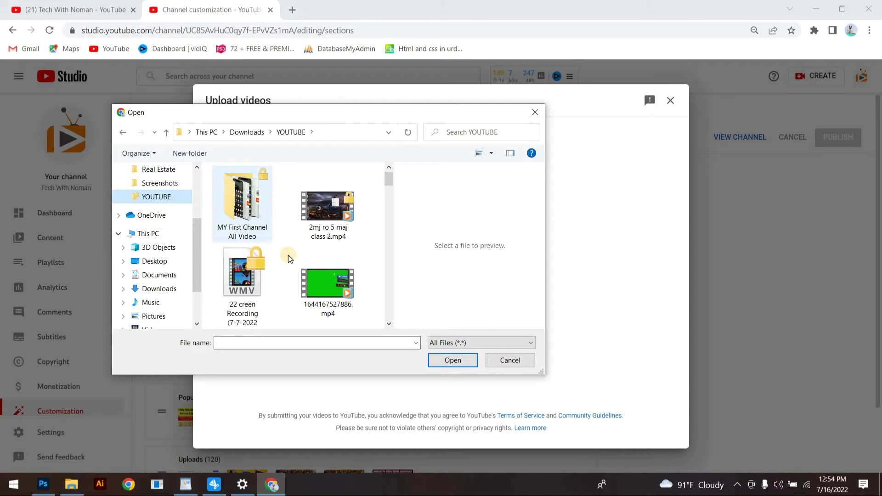
scroll(339, 252, down, 15)
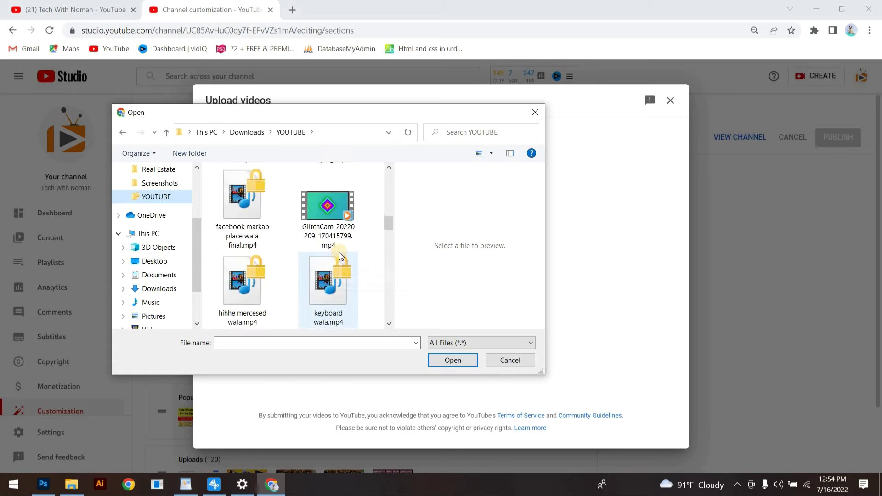
scroll(299, 307, down, 1)
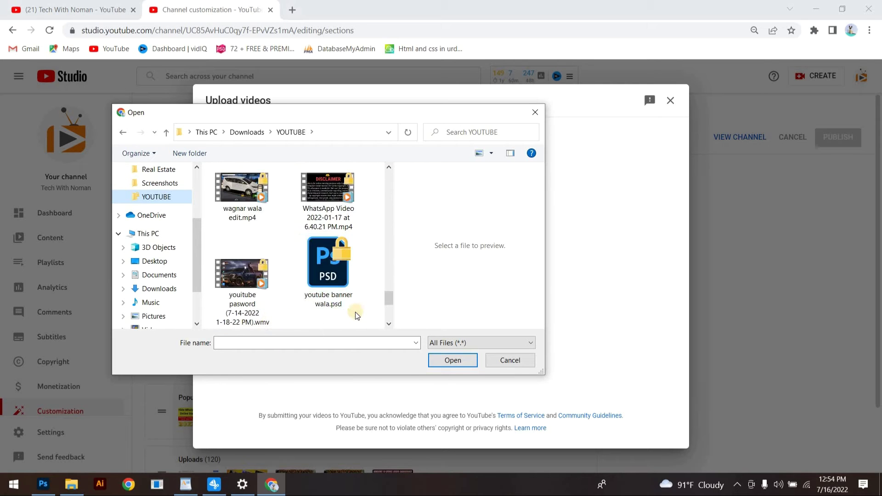
scroll(288, 274, down, 2)
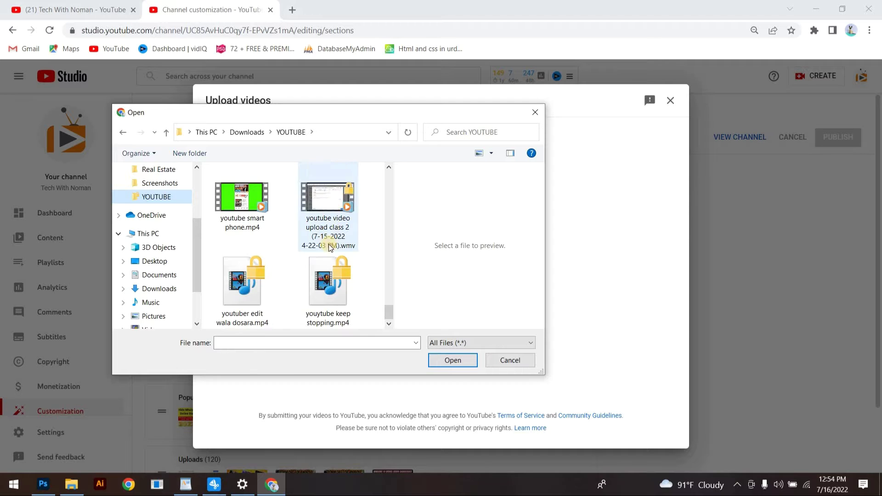
click(242, 297)
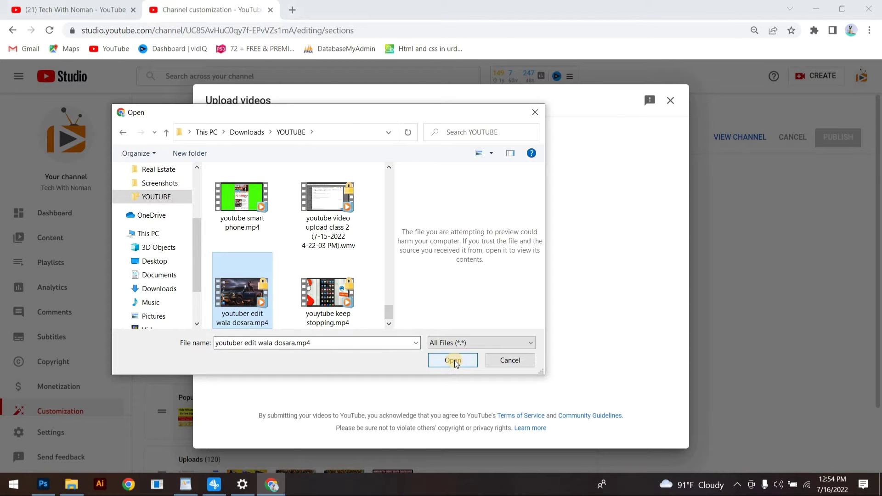
click(453, 360)
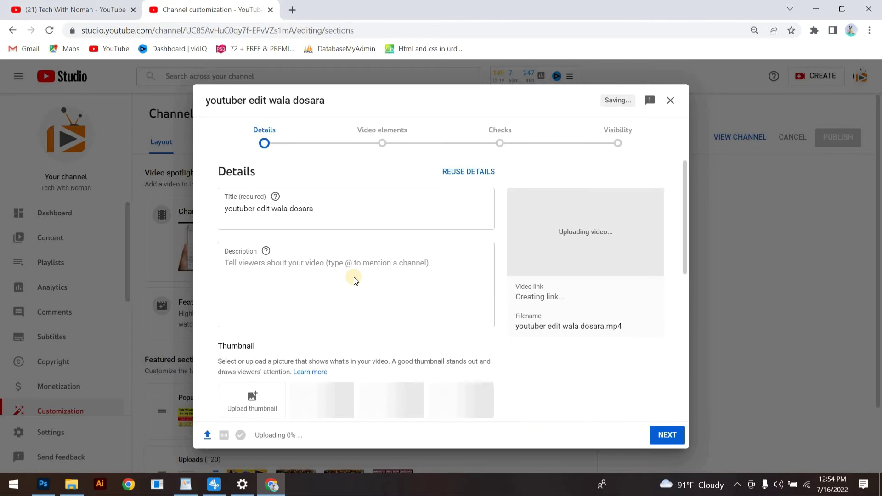
Step: Clear the default title text from the uploaded video's details
click(338, 210)
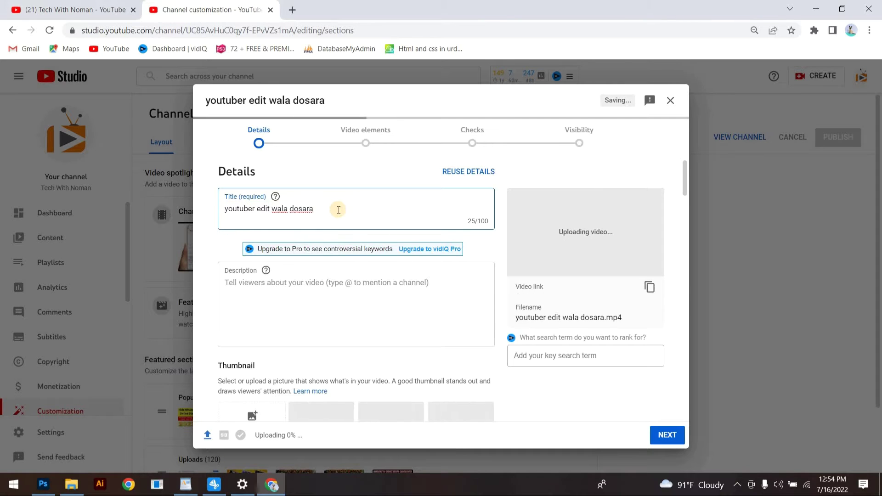
key(BackSpace)
key(BackSpace)
key(BackSpace)
key(BackSpace)
key(BackSpace)
key(BackSpace)
key(BackSpace)
key(BackSpace)
key(BackSpace)
key(BackSpace)
key(BackSpace)
key(BackSpace)
key(BackSpace)
key(BackSpace)
key(BackSpace)
key(BackSpace)
key(BackSpace)
key(BackSpace)
key(BackSpace)
key(BackSpace)
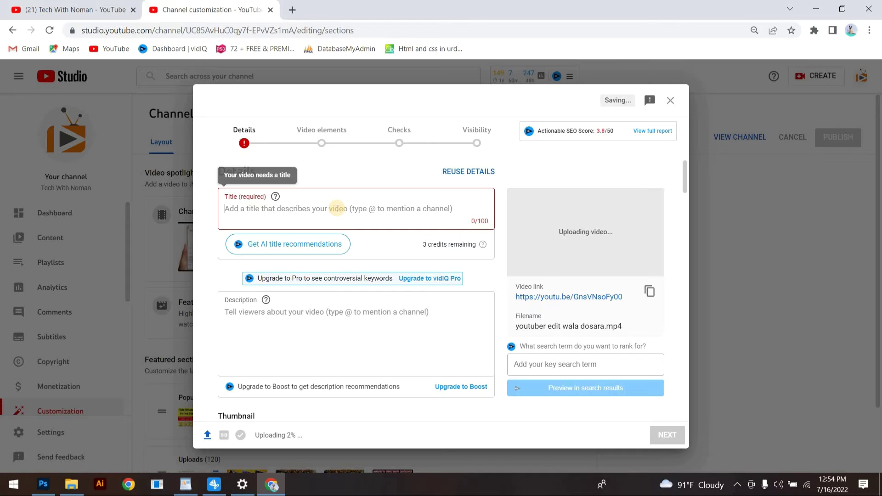
Step: Search YouTube for "how to check any youtuber channel income" in the tab with your channel
click(76, 10)
click(240, 80)
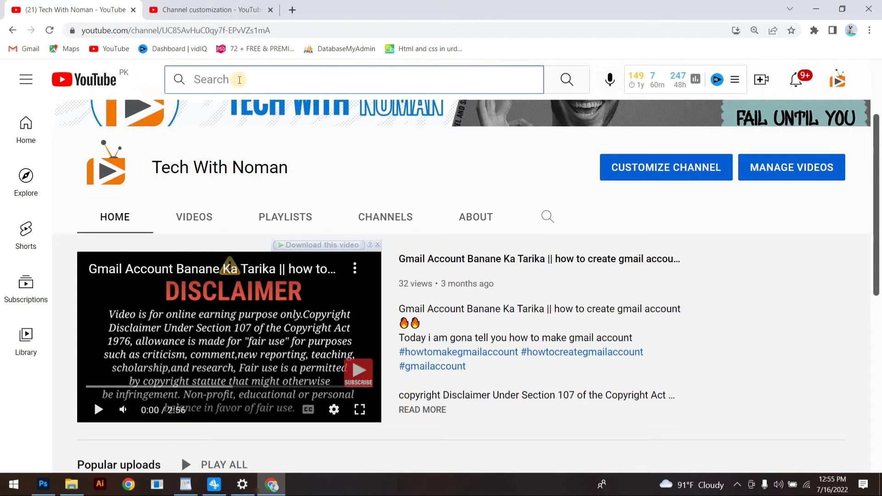
text(how to check any )
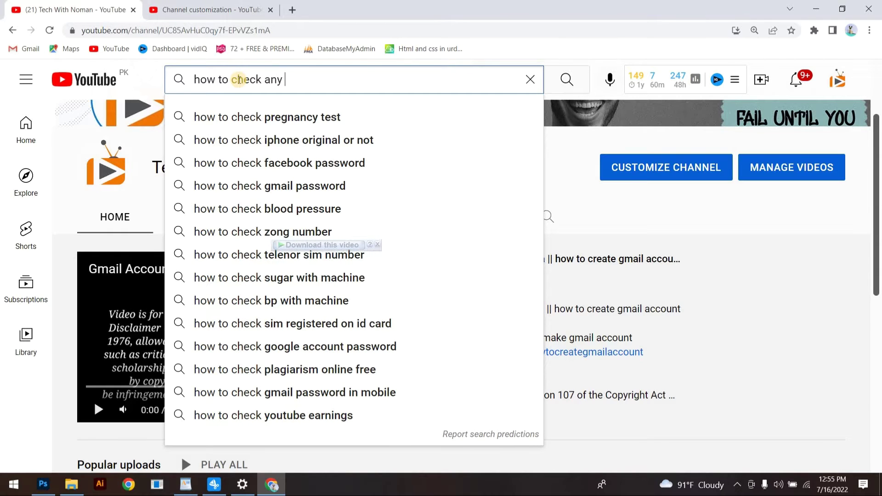
text(youtuber)
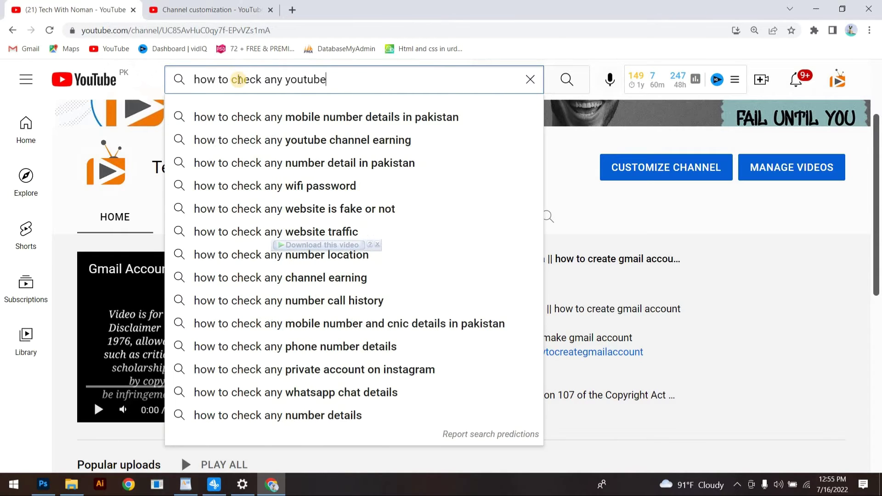
text( channel income)
key(Return)
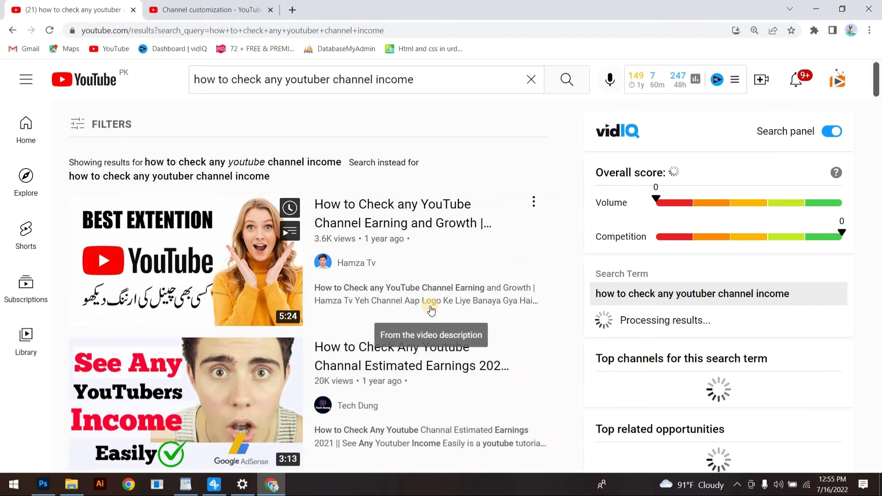
Step: Examine the search results and the vidIQ overall score, volume, competition and search term statistics for the keyword
scroll(387, 288, down, 3)
scroll(385, 283, up, 3)
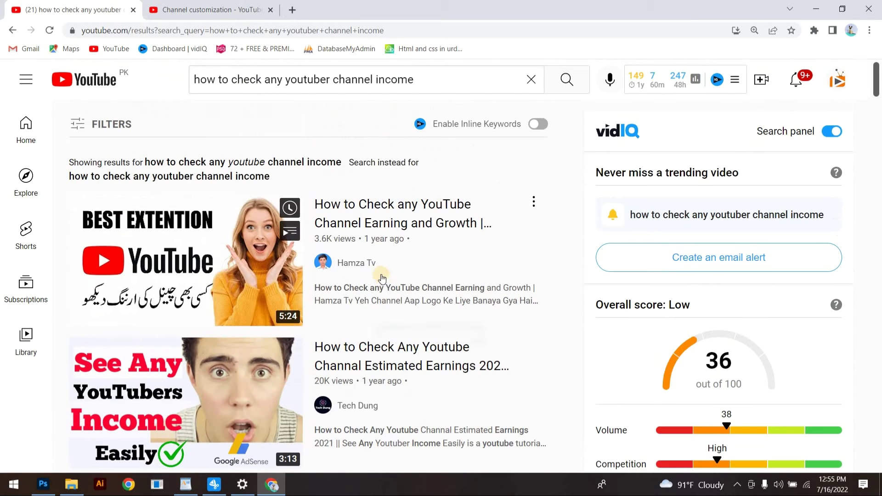
scroll(766, 338, down, 1)
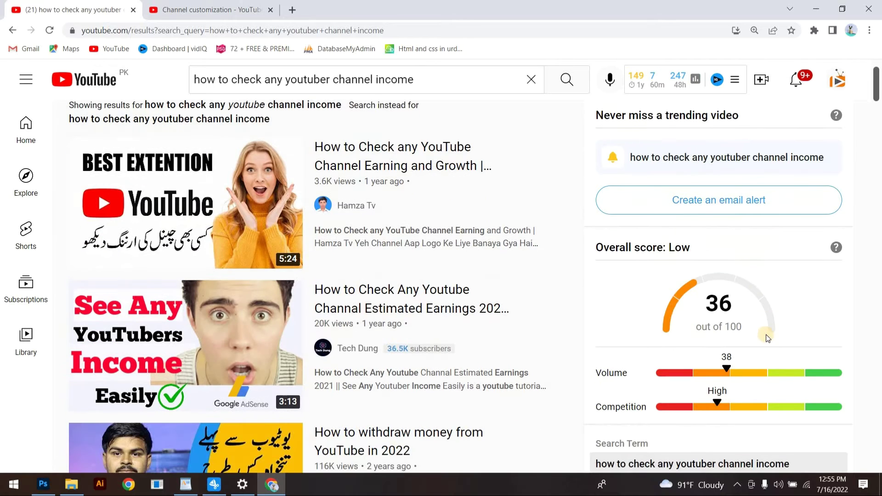
scroll(681, 258, down, 1)
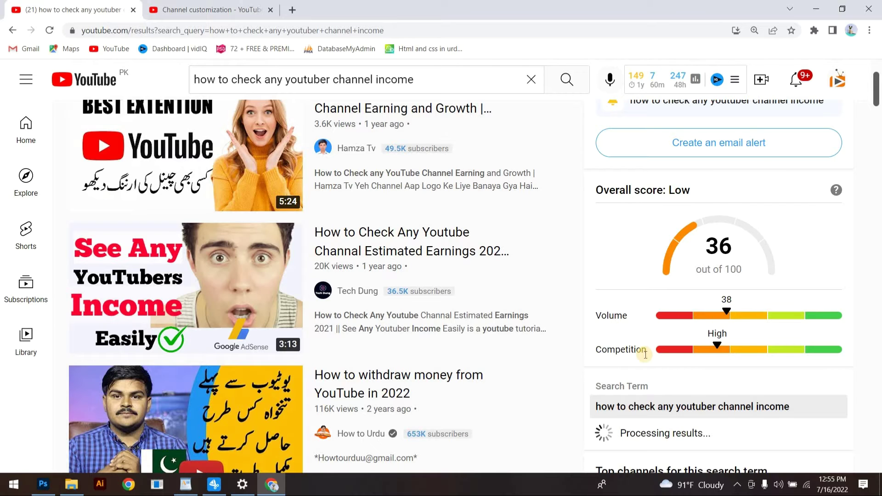
scroll(645, 354, up, 2)
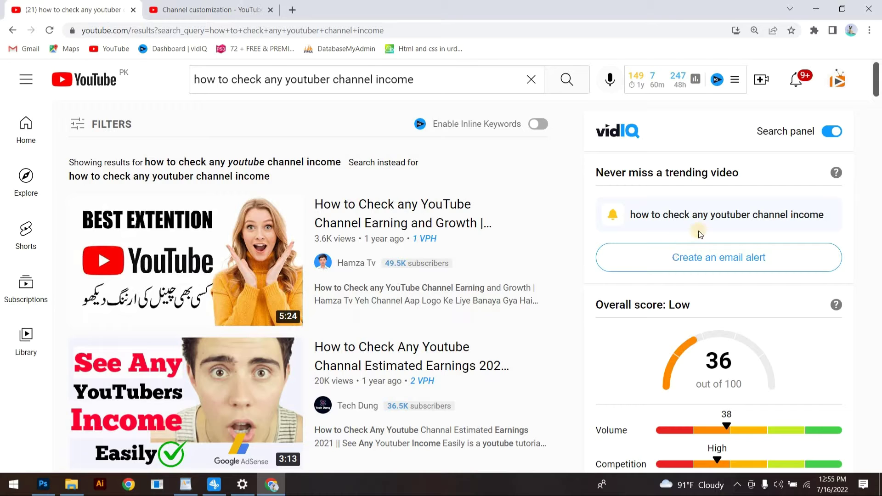
scroll(674, 251, down, 2)
scroll(368, 162, up, 2)
click(417, 79)
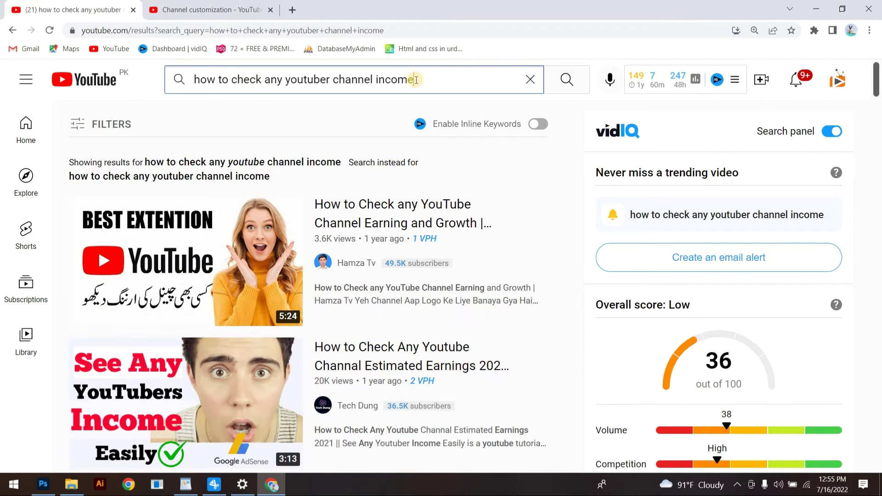
scroll(809, 239, down, 3)
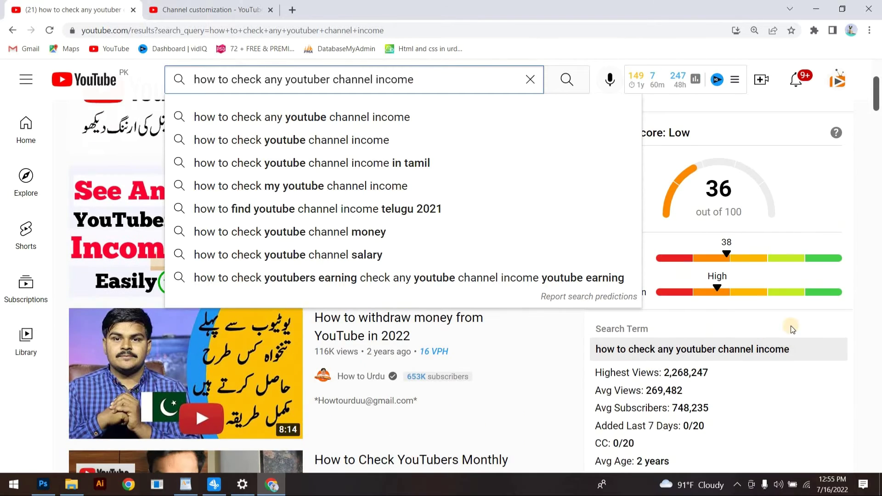
click(825, 197)
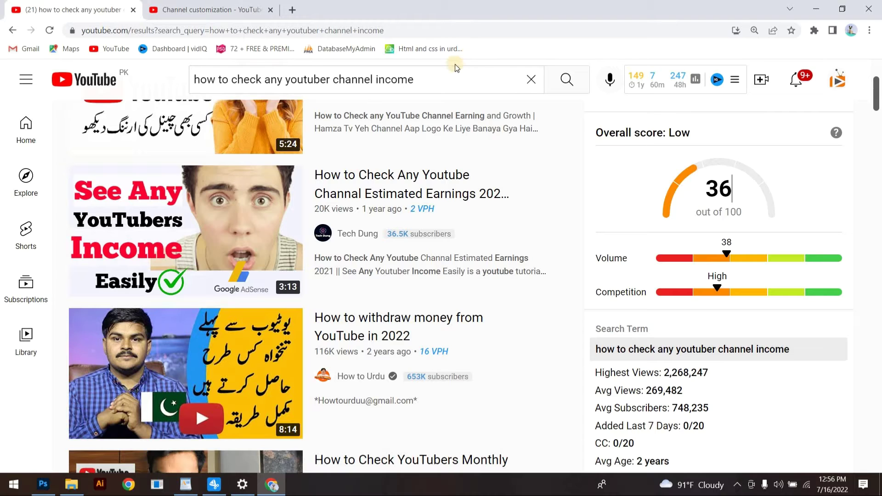
click(425, 80)
click(779, 298)
scroll(674, 181, up, 2)
scroll(674, 184, up, 1)
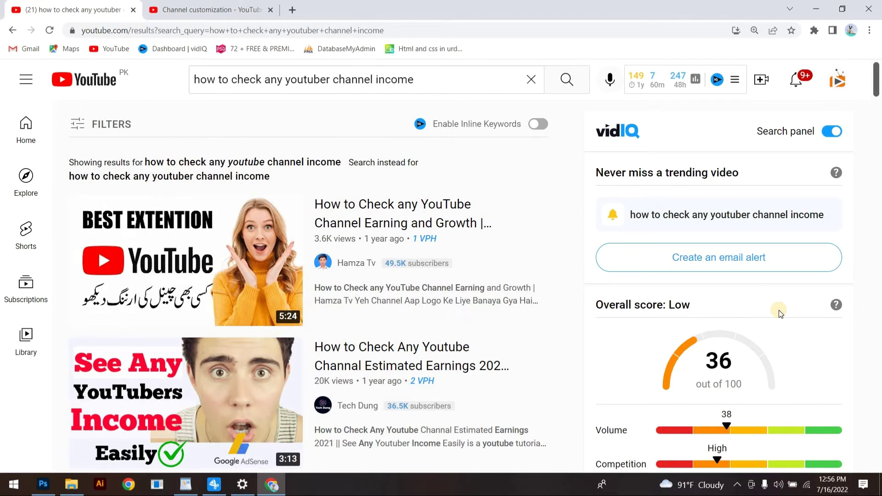
scroll(740, 389, down, 2)
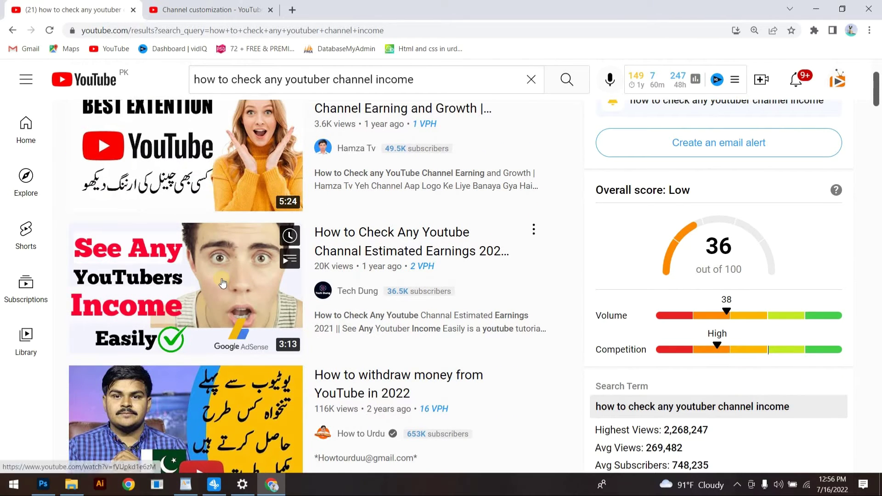
Step: Open the "How to Check Any Youtube Channal Estimated Earnings 2021" video, pause it and review its vidIQ statistics
click(241, 266)
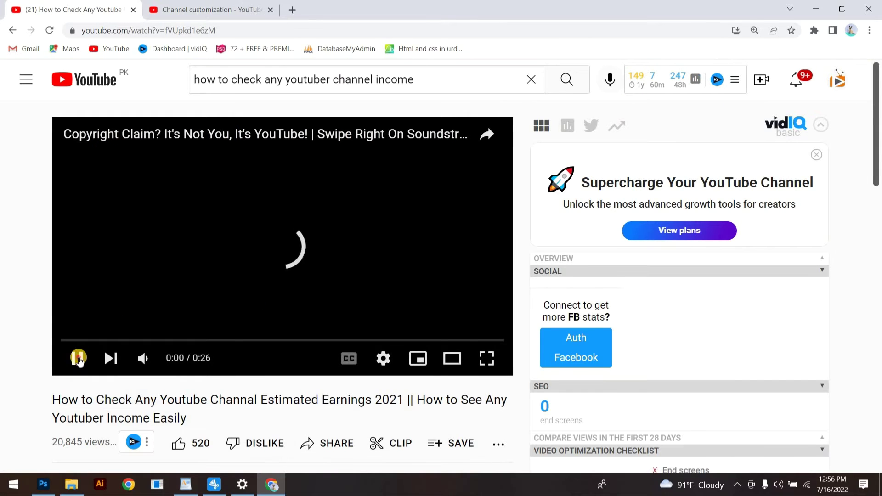
click(75, 358)
scroll(329, 346, down, 1)
scroll(329, 345, down, 1)
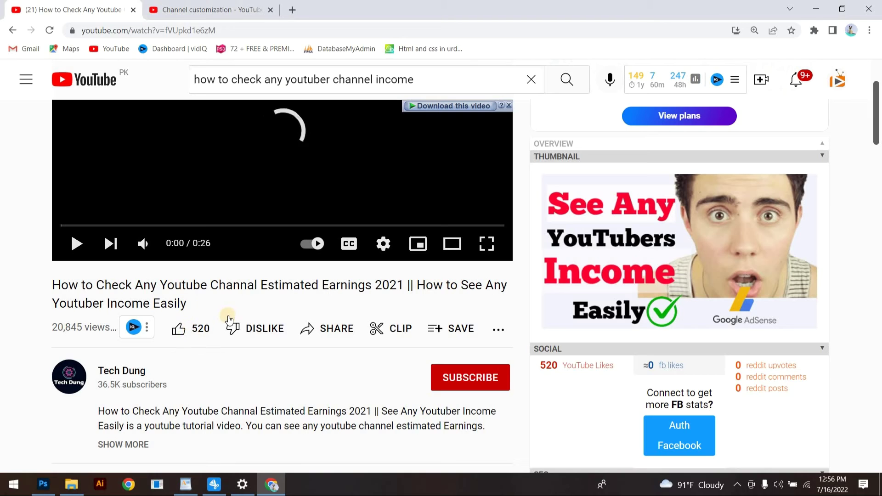
scroll(490, 282, down, 12)
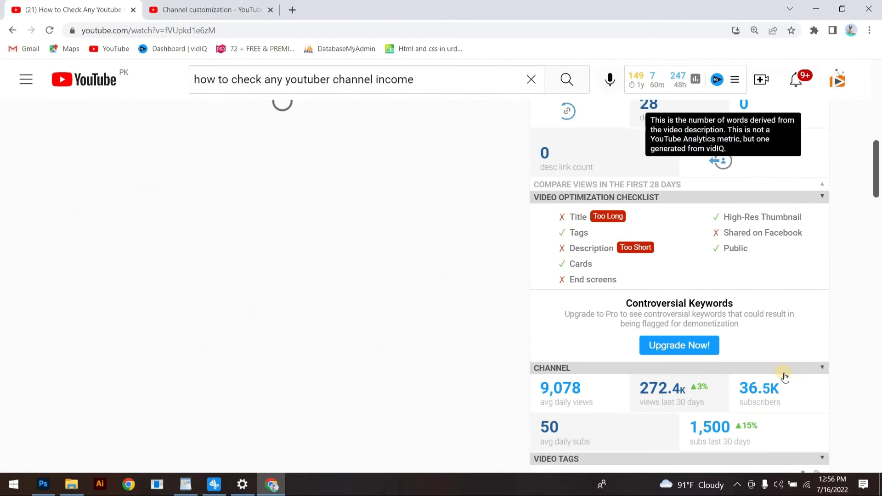
Step: Copy all the video tags of the competing video from the vidIQ statistics
scroll(851, 332, down, 2)
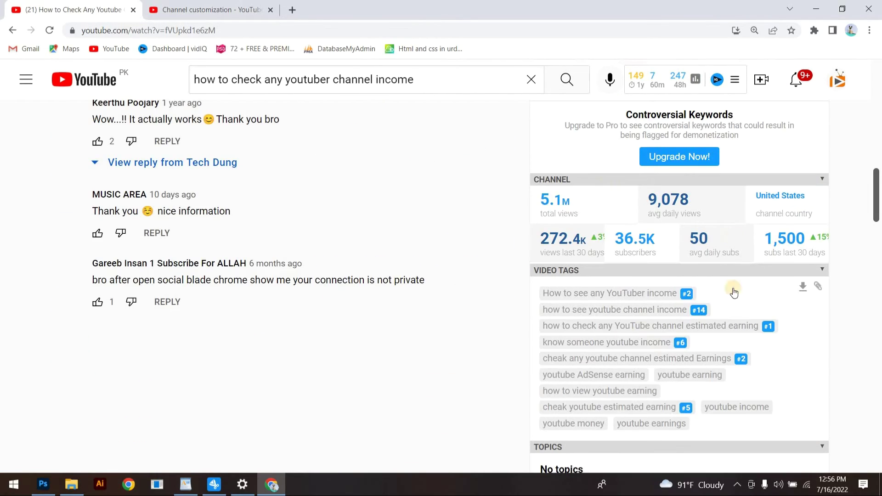
scroll(605, 333, down, 1)
scroll(639, 312, down, 1)
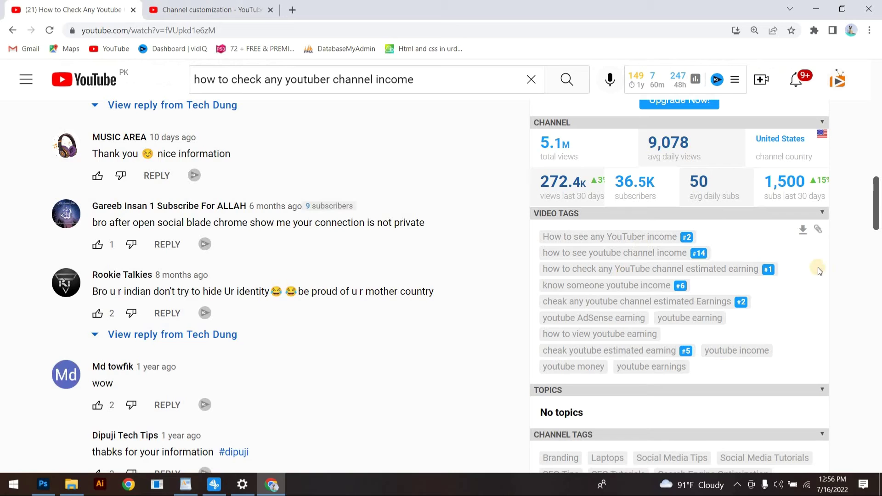
click(819, 230)
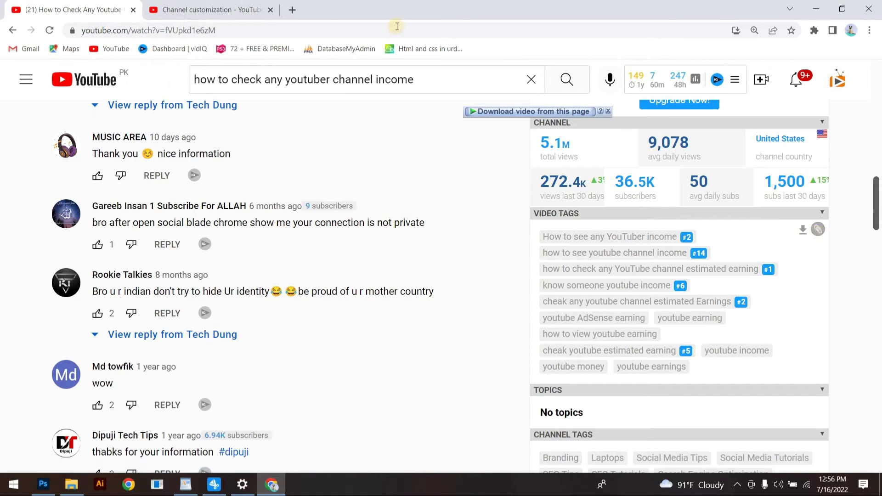
Step: Paste the copied YouTube income and earnings tags into the uploaded video's Tags in YouTube Studio, after the existing channel tags
click(211, 9)
scroll(366, 292, down, 15)
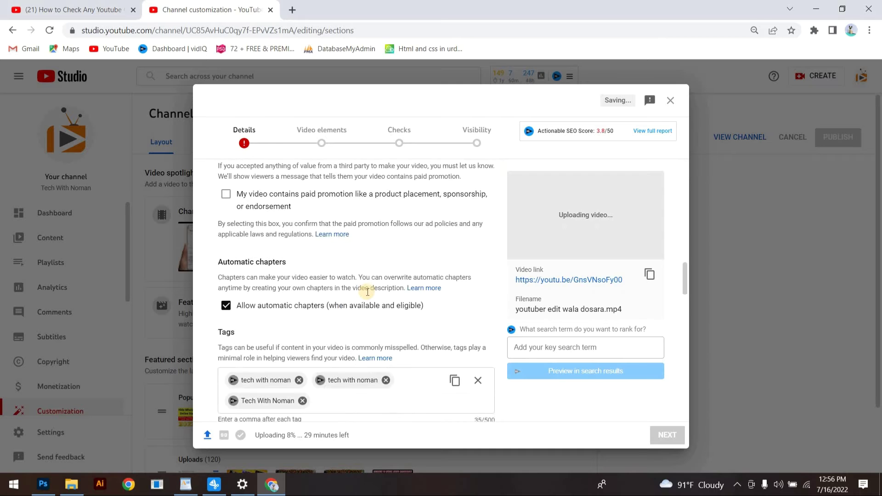
scroll(345, 301, up, 3)
click(334, 288)
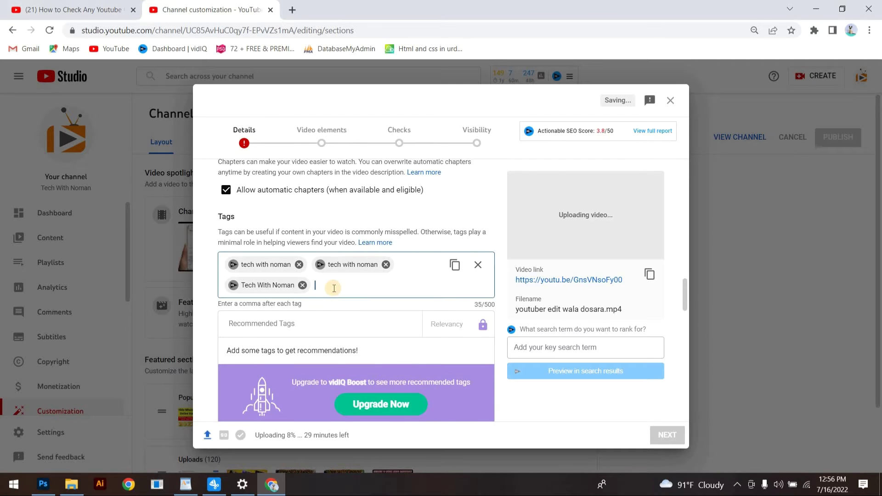
text(How to see any YouTube income,how to see youtube channel income,how to check any YouTube channel estimated earning,know someone youtube income,cheak any youtube channel estimated Earnings,youtube AdSense earning,youtube earning,how to view youtube earning,cheak youtube estimated earning,youtube income,youtube money,youtube earnings)
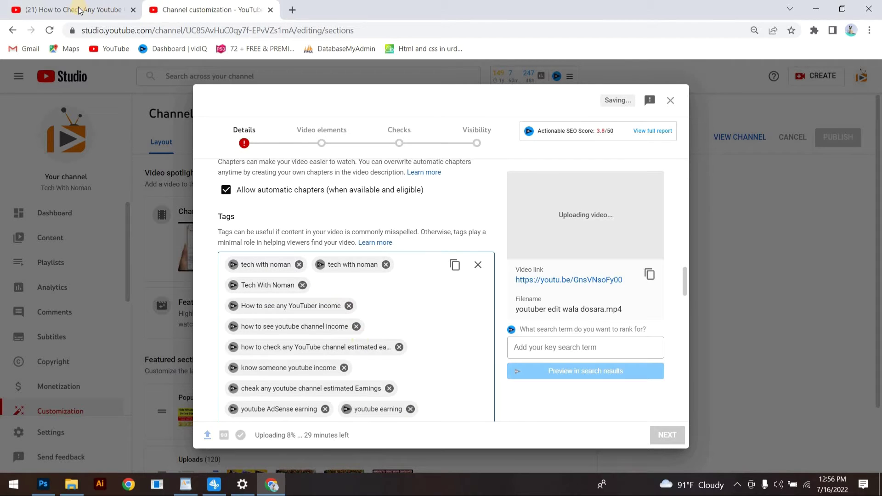
Step: Review the competing video's channel statistics, tag rankings and thumbnail in vidIQ once more
click(118, 9)
scroll(753, 355, up, 3)
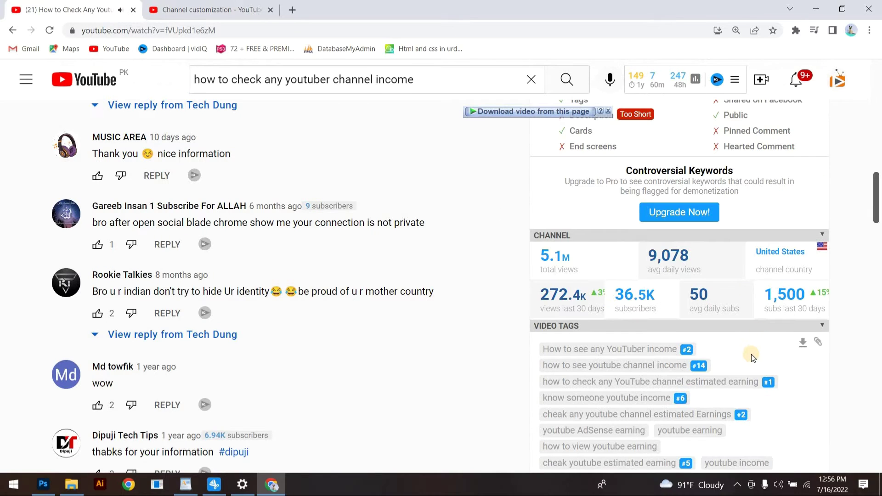
scroll(656, 363, down, 3)
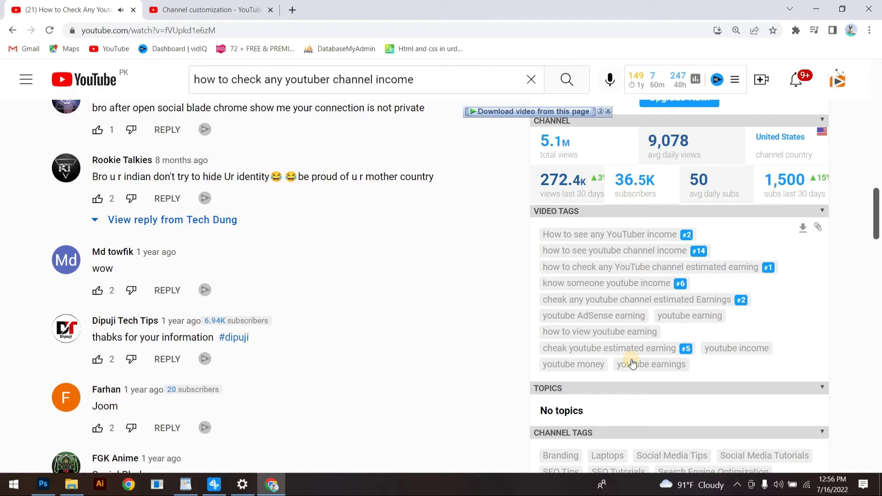
scroll(632, 363, up, 20)
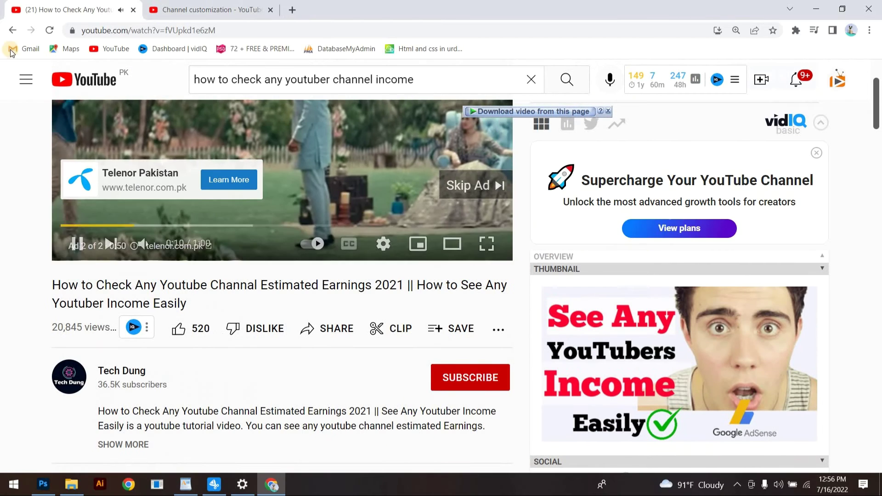
Step: Return to the search results and copy "How to Check YouTubers Monthly Income" from the matching video's title
click(13, 31)
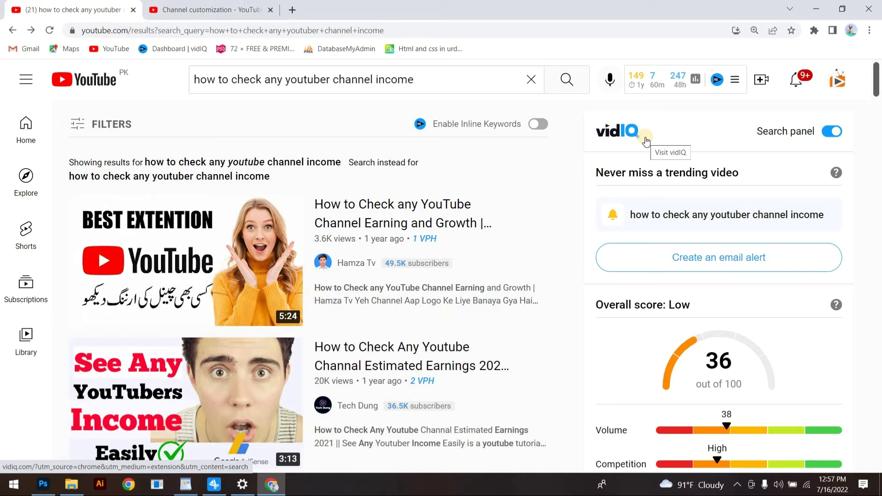
scroll(469, 309, down, 1)
scroll(712, 210, up, 1)
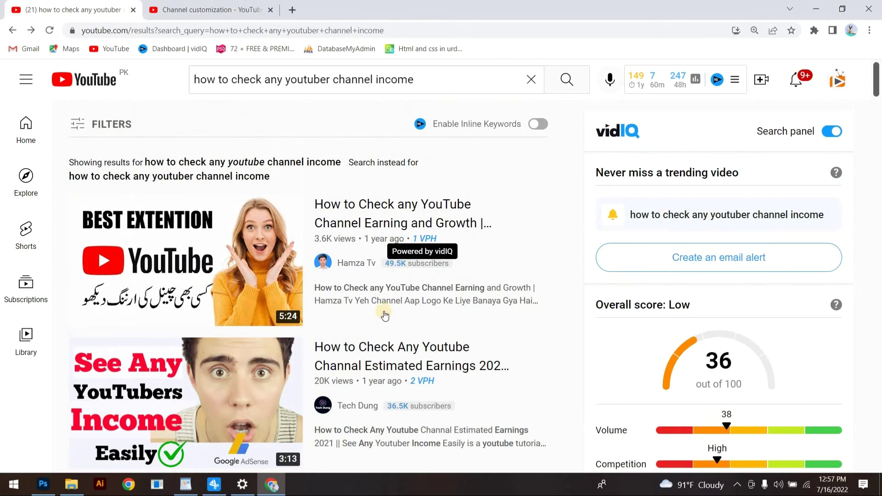
scroll(393, 349, down, 1)
scroll(398, 356, down, 2)
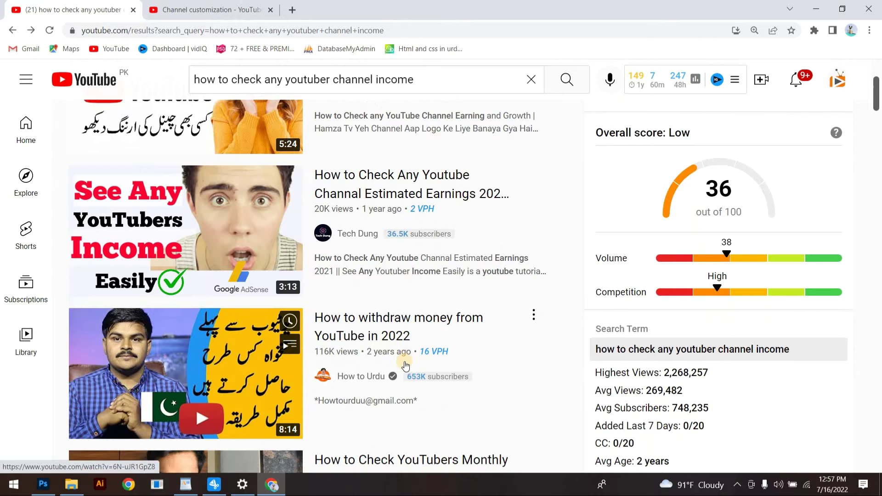
scroll(405, 366, up, 1)
scroll(381, 345, up, 3)
scroll(409, 313, down, 6)
scroll(435, 296, down, 2)
scroll(391, 276, up, 1)
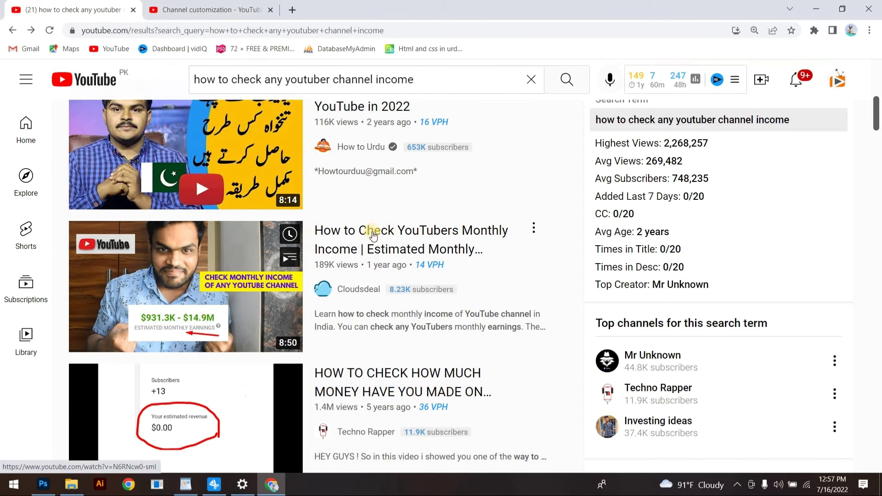
drag(312, 234, 361, 254)
key(ctrl+c)
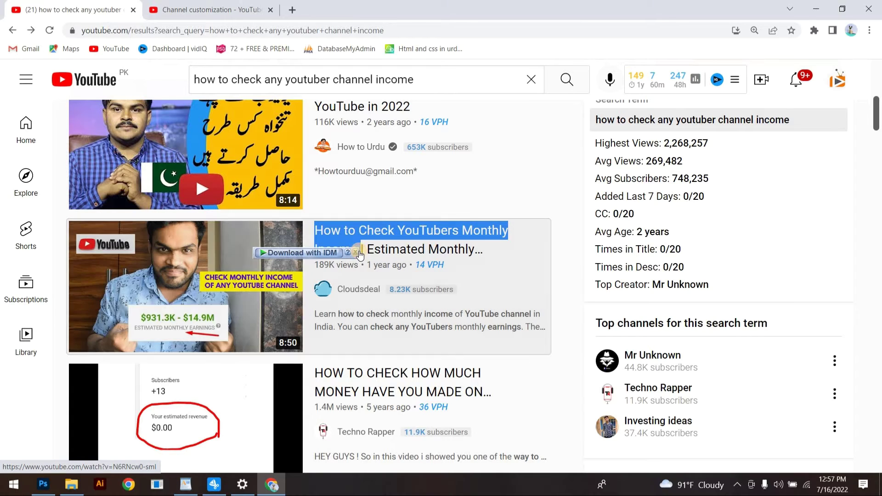
Step: Paste "How to Check YouTubers Monthly Income" as the uploaded video's title in YouTube Studio
click(210, 10)
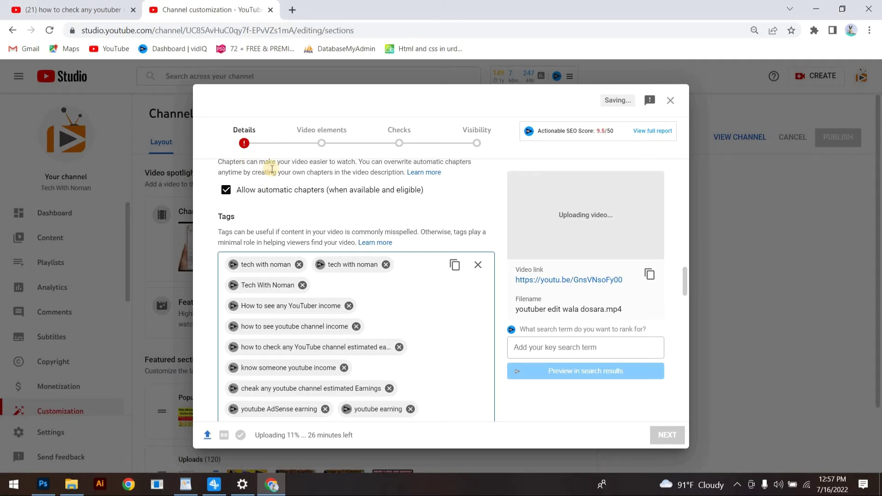
scroll(359, 261, up, 15)
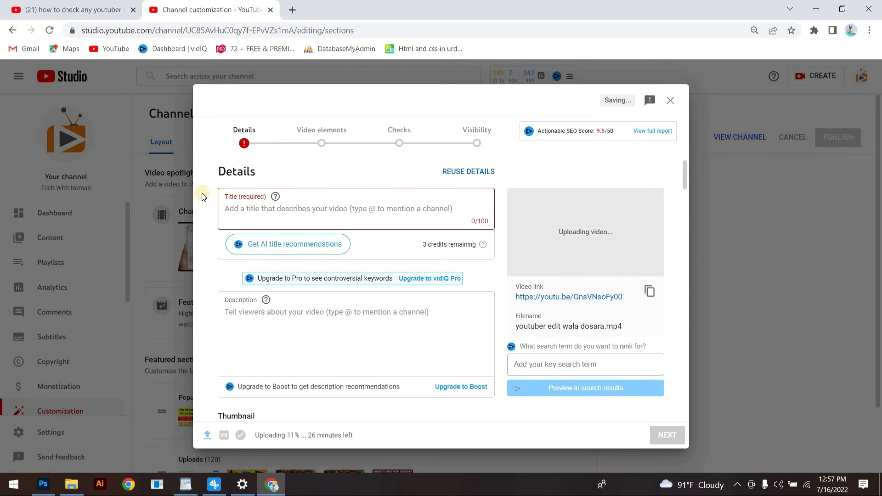
click(233, 206)
key(ctrl+v)
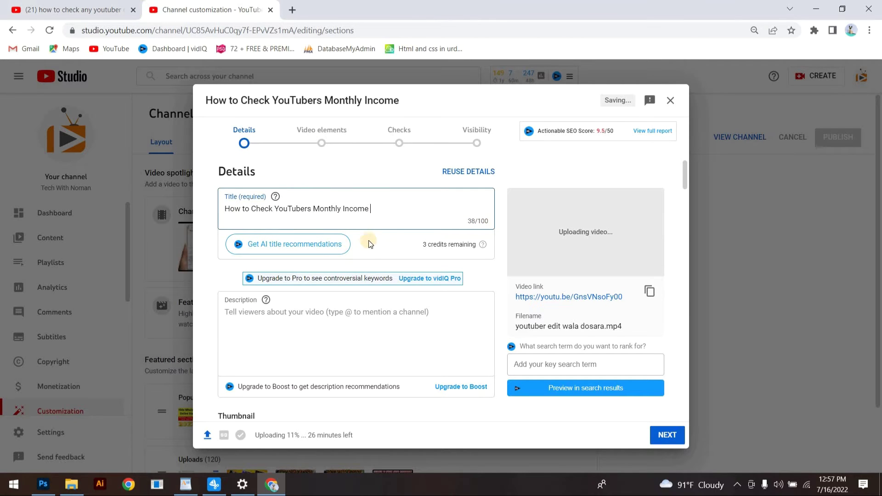
Step: Search Google for "fire imoji" in a new tab, open the Emojipedia Fire page and copy the fire emoji
click(290, 10)
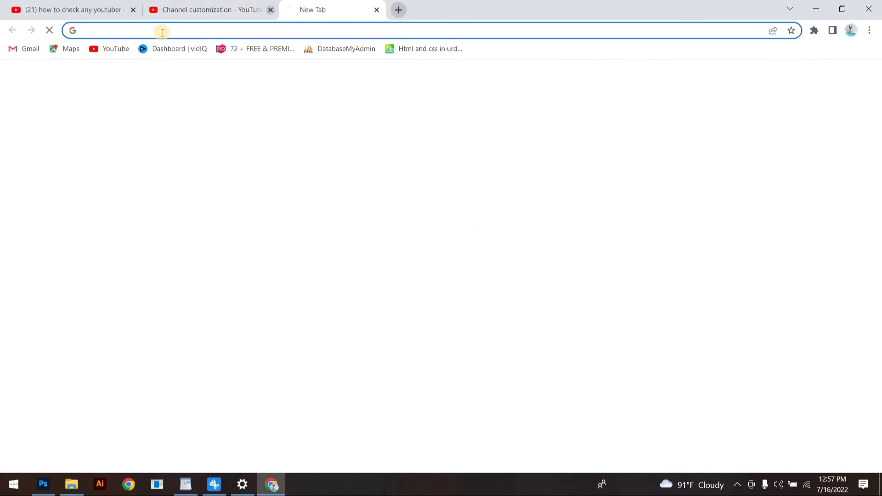
click(148, 32)
text(fire)
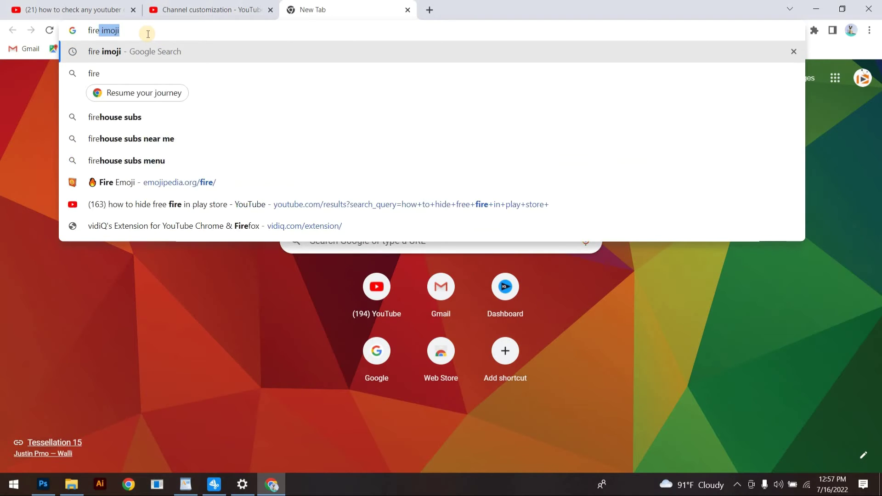
key(Return)
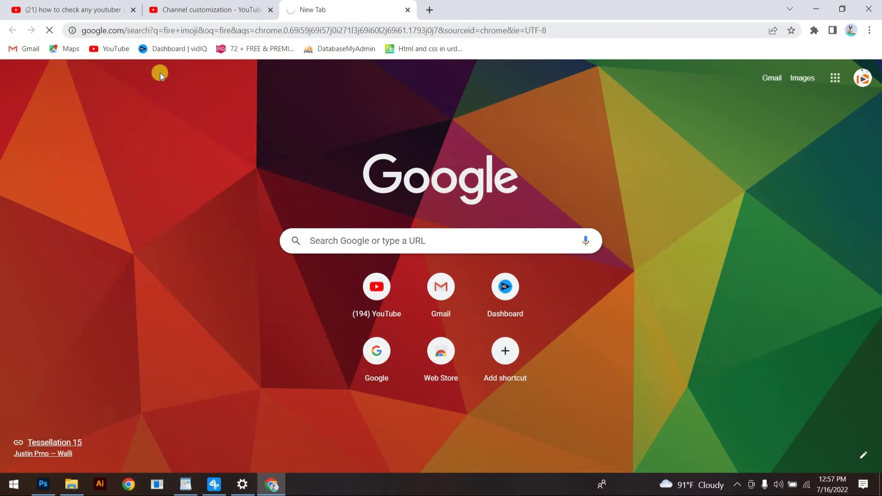
click(143, 230)
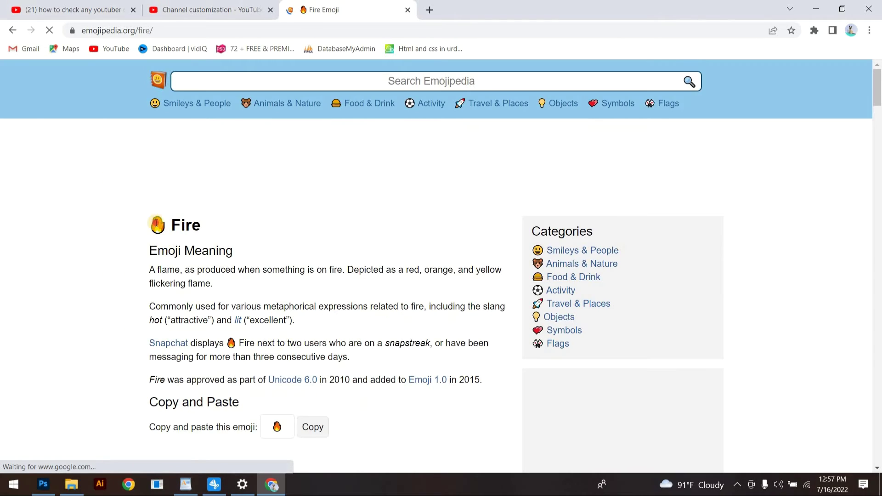
double_click(144, 229)
key(ctrl+c)
Step: Append the fire emoji and the separator "||" to the uploaded video's title
click(209, 9)
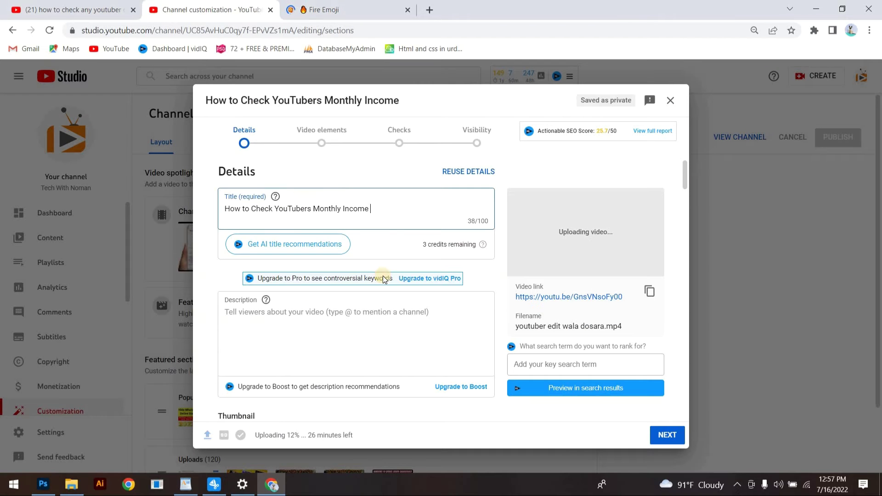
key(ctrl+v)
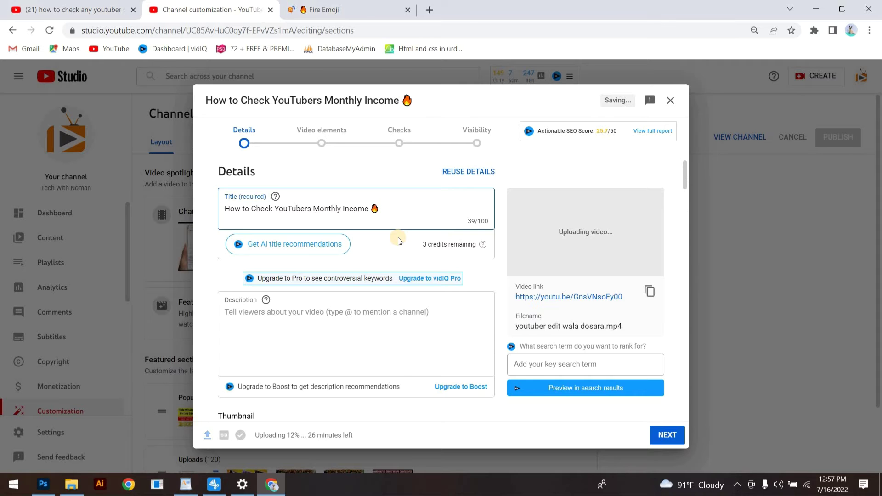
text(||)
Step: Copy "How to Check Any Youtube Channal" from the title of the "Estimated Earnings" video in the YouTube search results
click(61, 10)
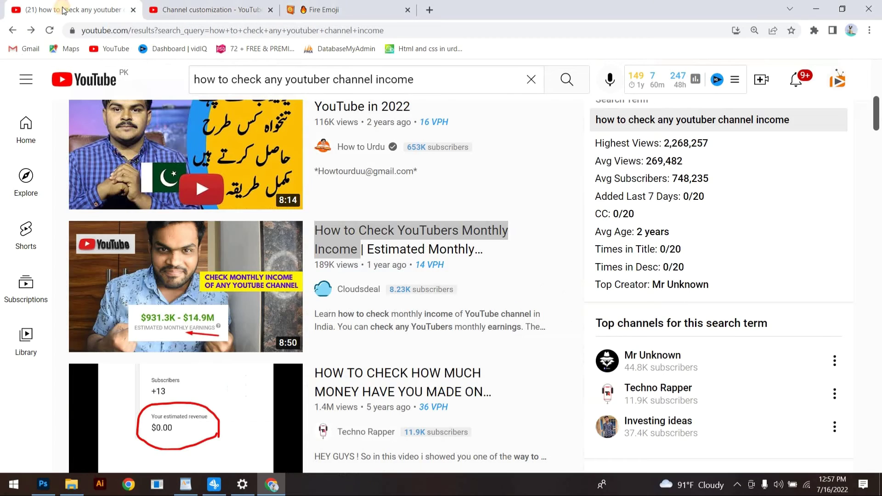
scroll(444, 382, up, 3)
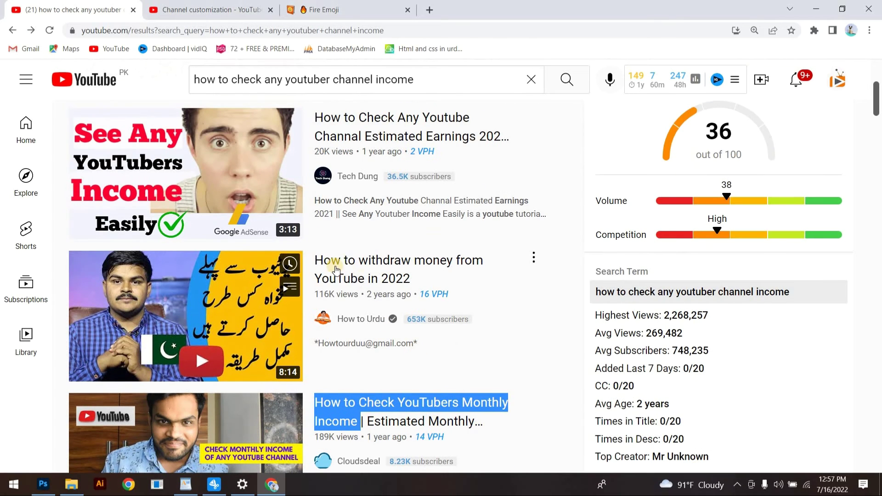
scroll(480, 362, up, 2)
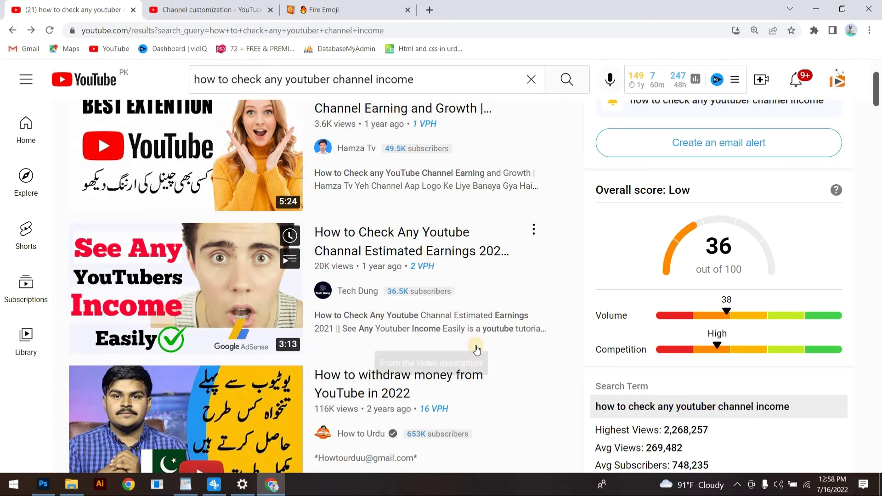
scroll(477, 351, up, 1)
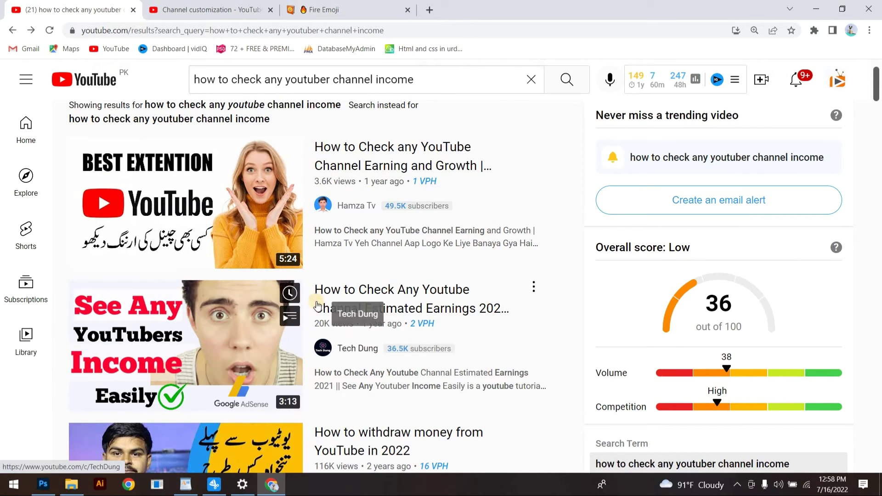
drag(315, 290, 361, 316)
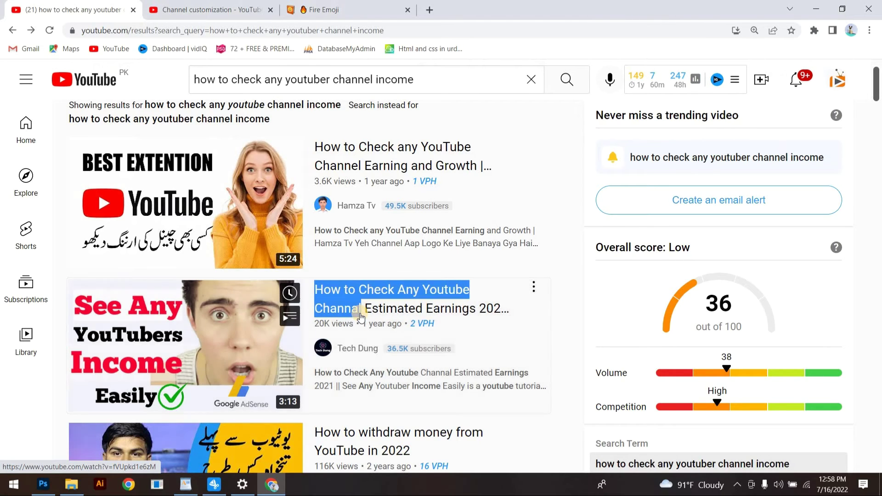
Step: Extend the uploaded video's title after the separator with "How to Check Any Youtuber Channal earning in 2022"
click(209, 10)
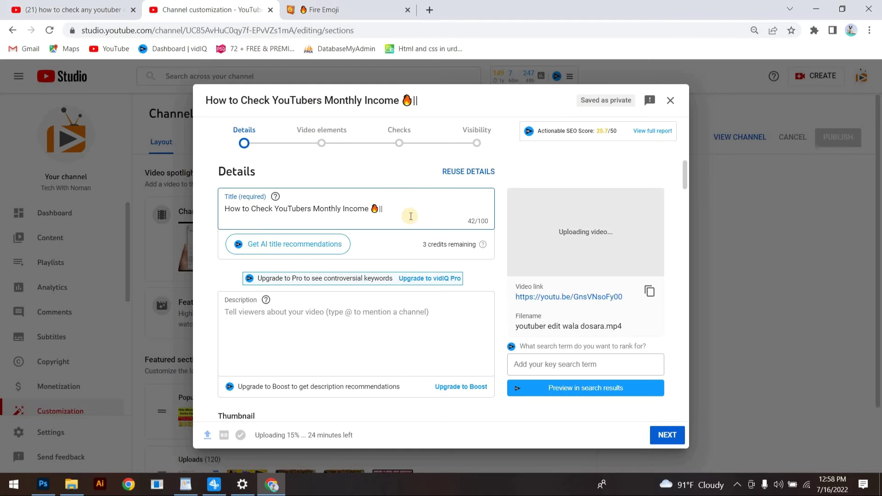
text(How to Check Any Youtube Channal)
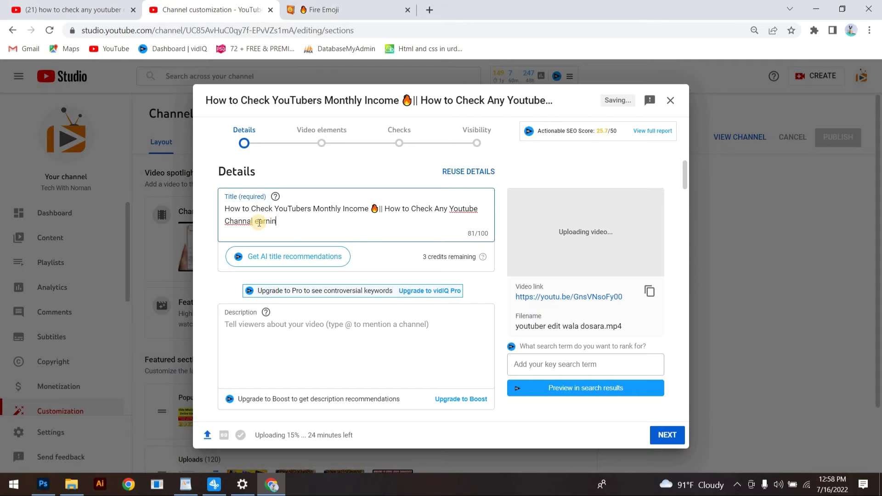
text(2022)
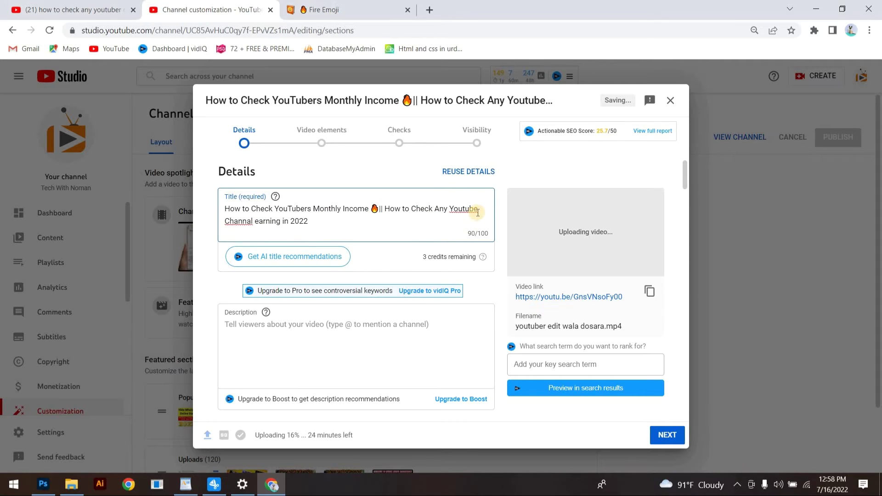
text(r)
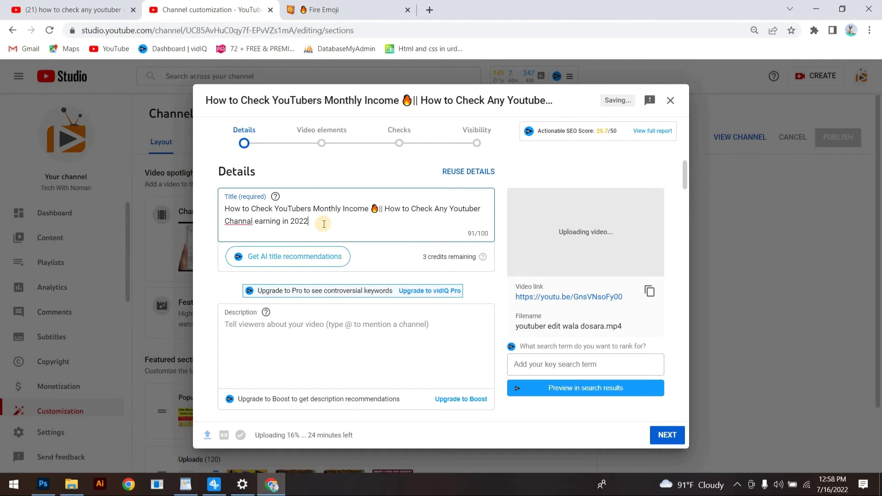
Step: Copy the complete video title into the description
drag(322, 223, 212, 212)
key(ctrl+c)
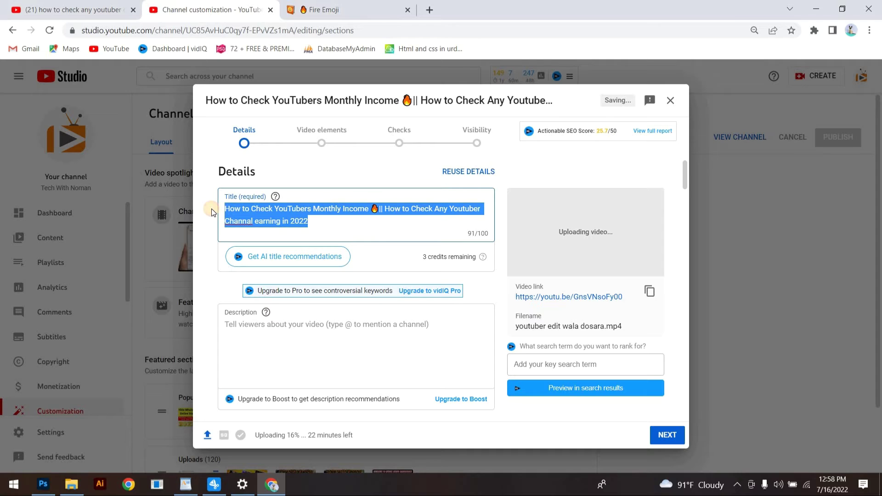
click(243, 329)
key(ctrl+v)
Step: Add the hashtag #howtocheckyoutubermontlyincome to the description, with blank lines separating it from the title text above and blank lines after it
key(Return)
key(Return)
key(Return)
key(Return)
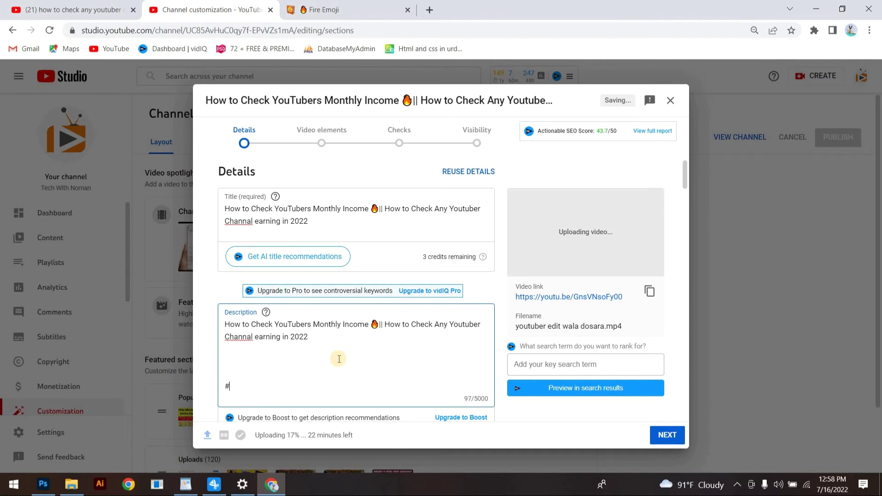
text(#howto)
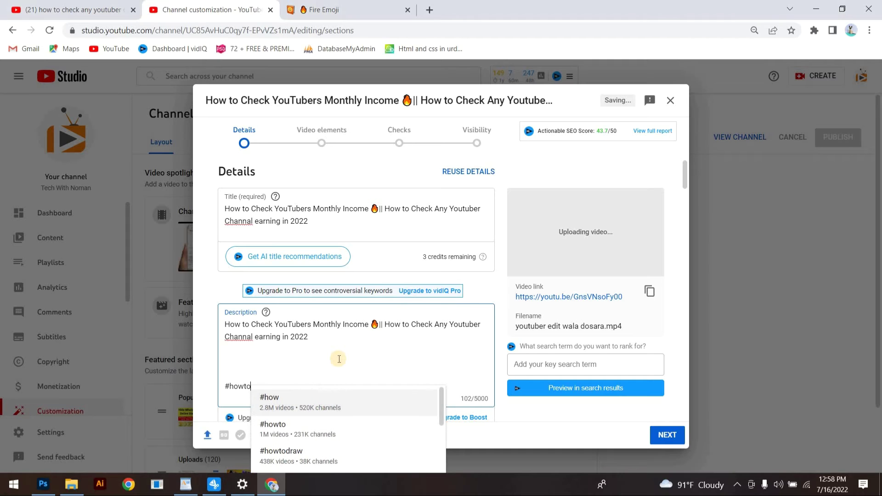
text(check)
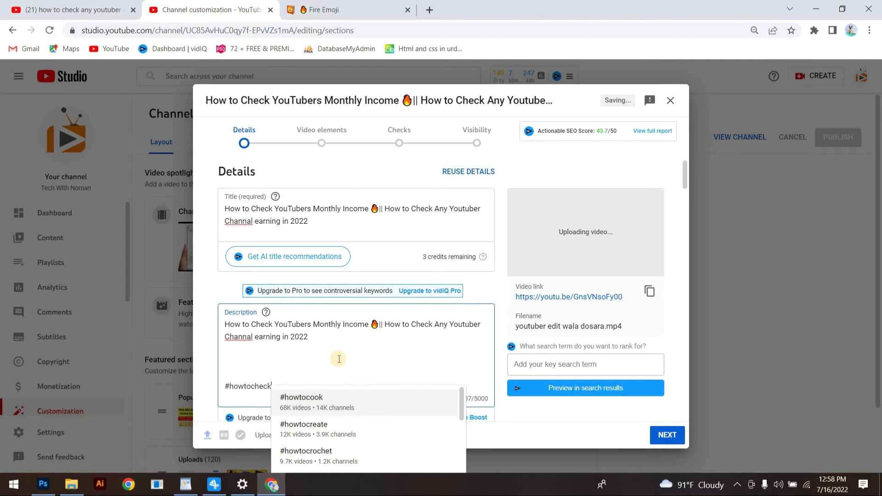
text(youtubermontlyincome)
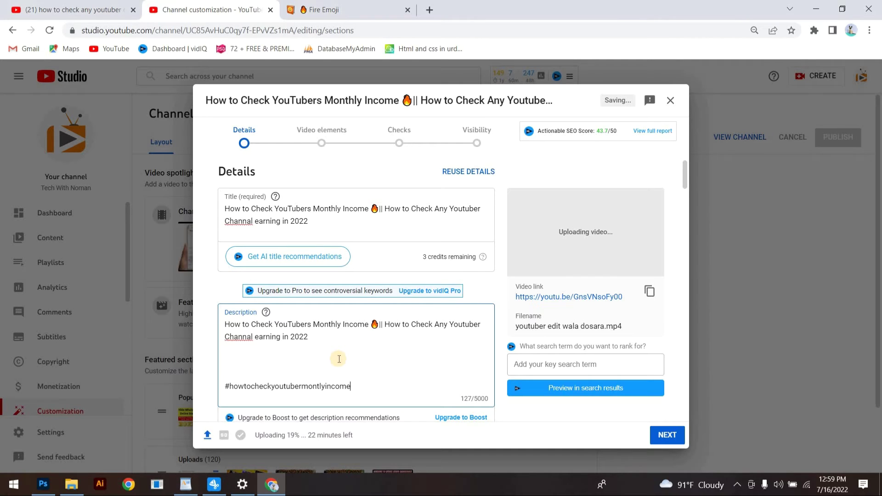
key(Return)
key(Return)
key(Return)
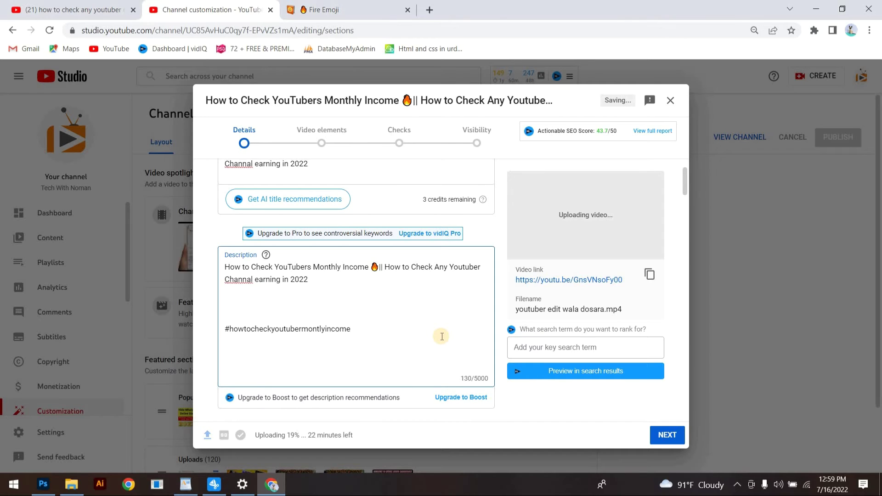
key(Return)
Step: Upload the "How to Check YouTubers Monthly Income In One Click" image from the Downloads folder as the video's custom thumbnail
scroll(446, 330, down, 4)
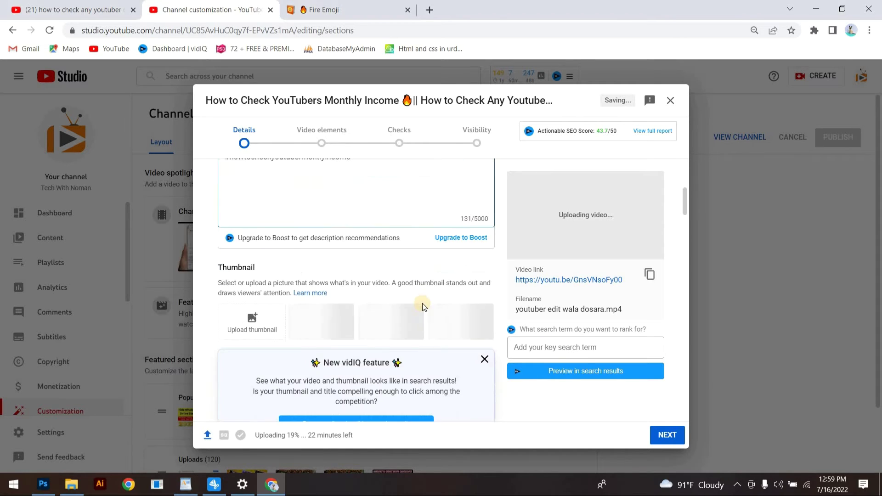
click(255, 329)
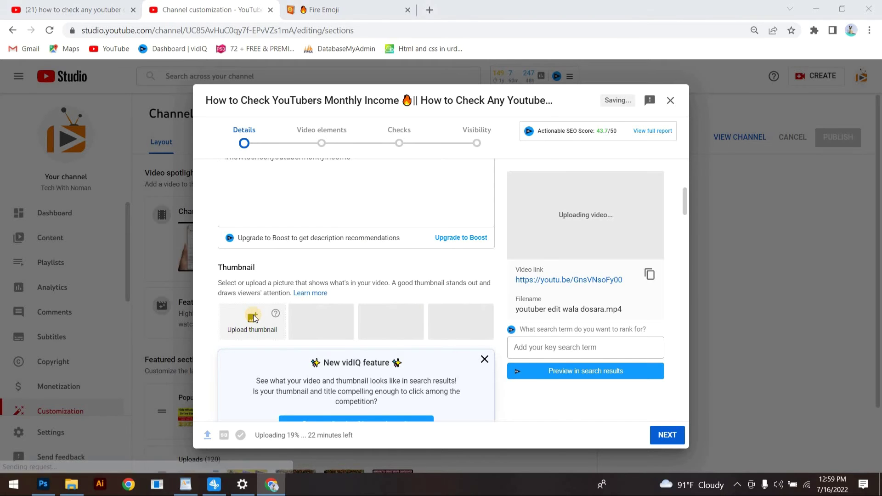
click(156, 247)
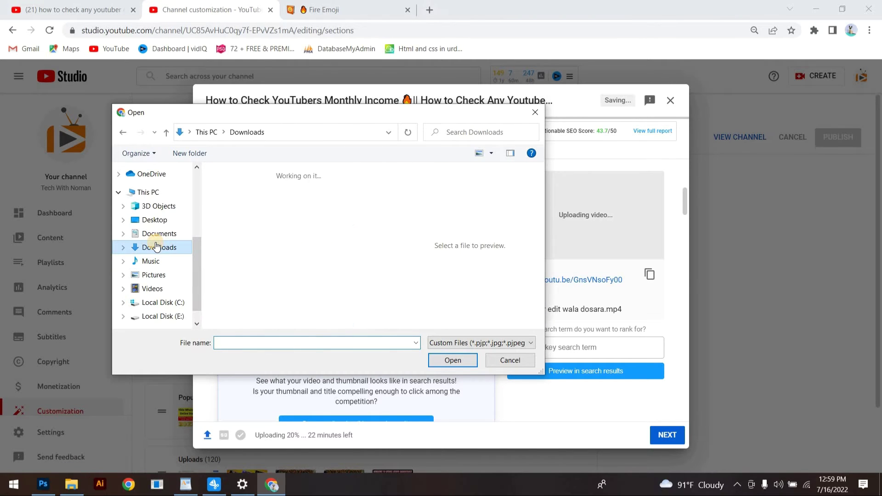
click(241, 221)
click(457, 360)
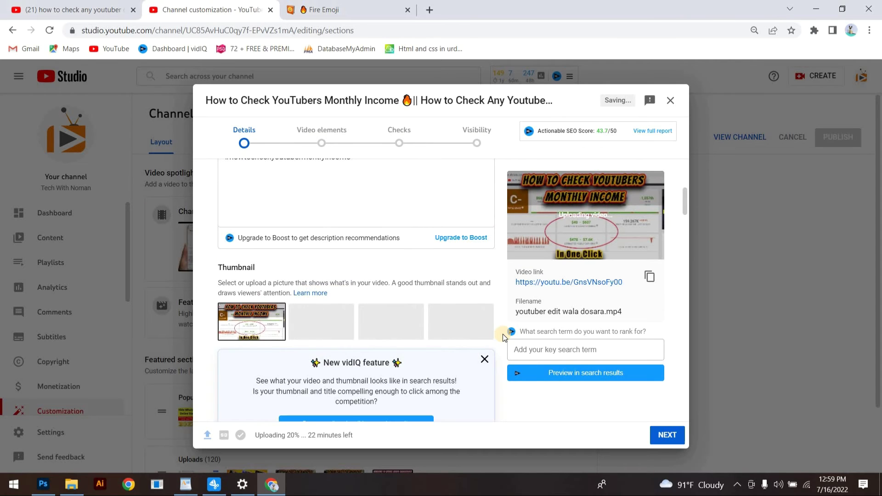
Step: Expand the video's additional settings and get the Tags field ready for a new tag
scroll(503, 335, up, 5)
scroll(418, 296, down, 5)
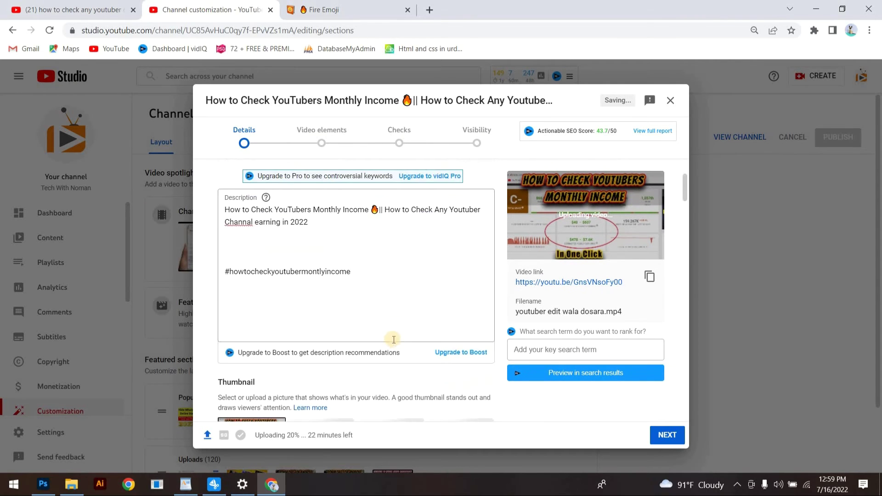
scroll(253, 222, down, 10)
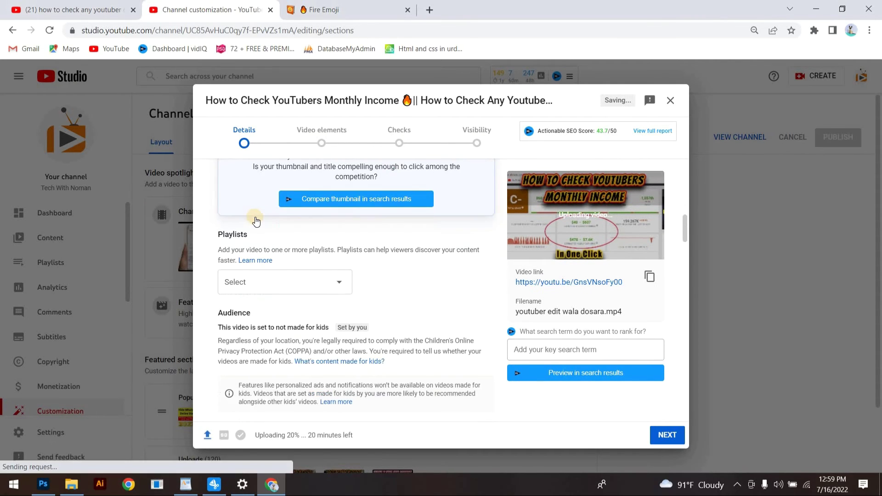
scroll(436, 305, down, 1)
click(479, 289)
scroll(413, 313, down, 1)
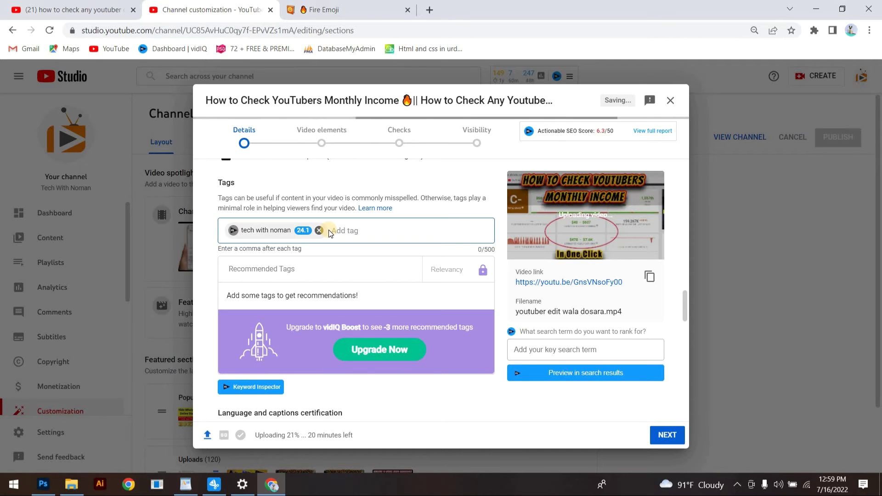
Step: Copy "How to Check any YouTube Channel Earning and Growth" from the first YouTube search result and add it as a tag
click(74, 10)
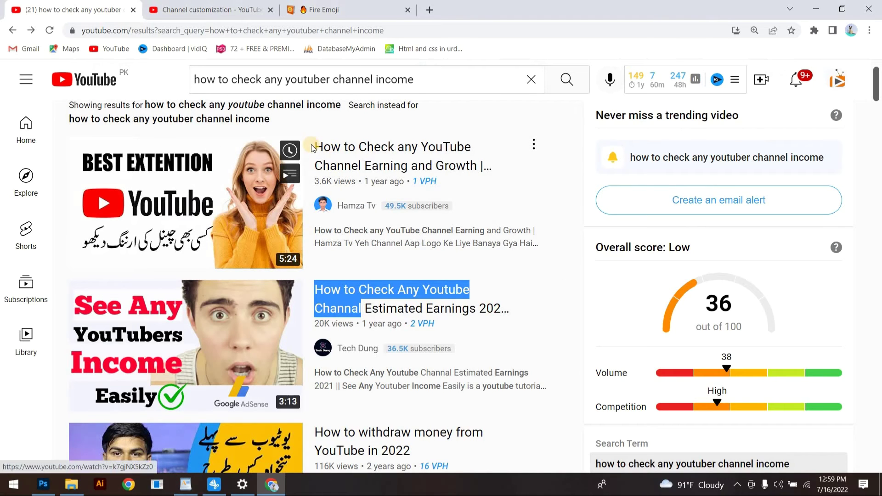
drag(314, 147, 480, 169)
key(ctrl+c)
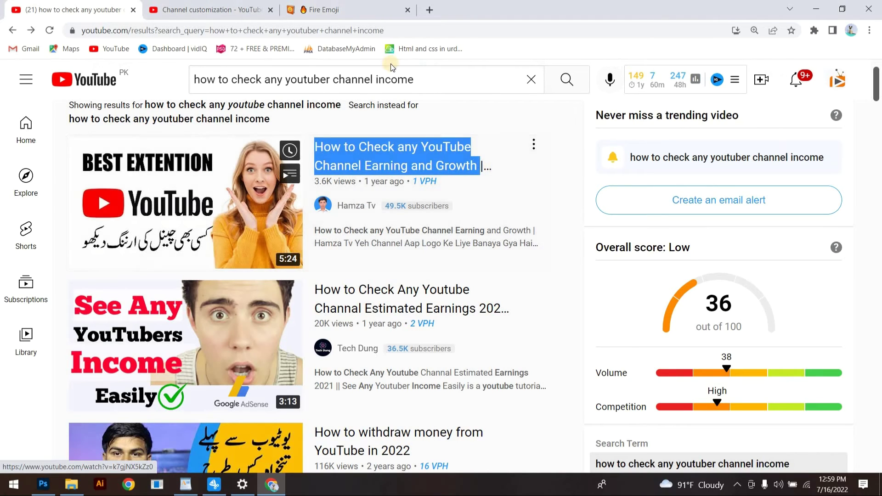
click(205, 10)
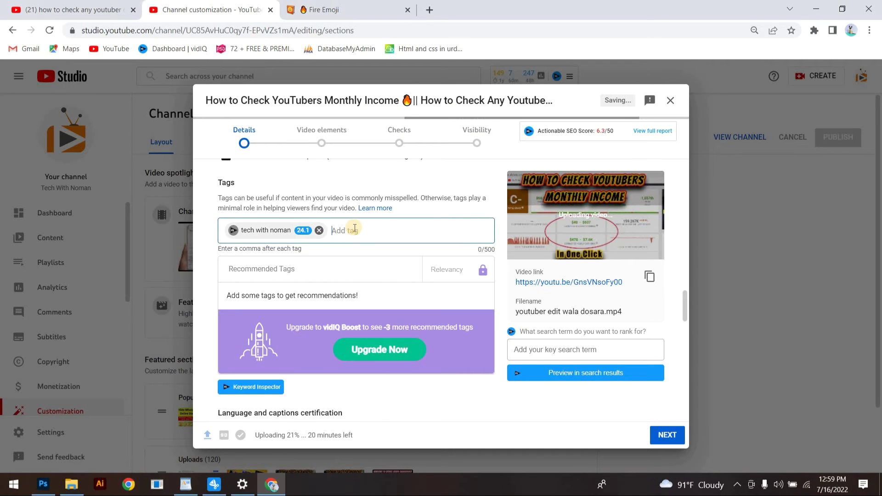
key(ctrl+v)
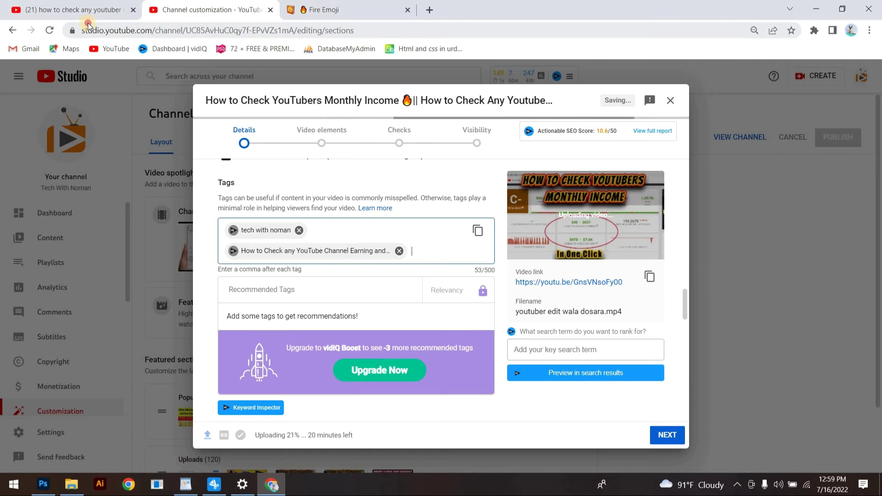
Step: Copy the "How to Check Any Youtube Channal Estimated Earnings" title from the second search result and add it as another tag
click(74, 10)
scroll(325, 242, down, 1)
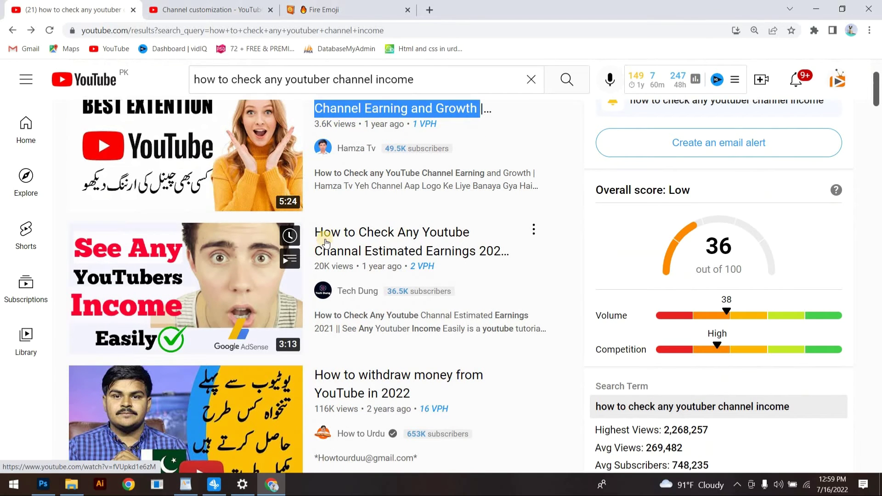
drag(311, 236, 506, 244)
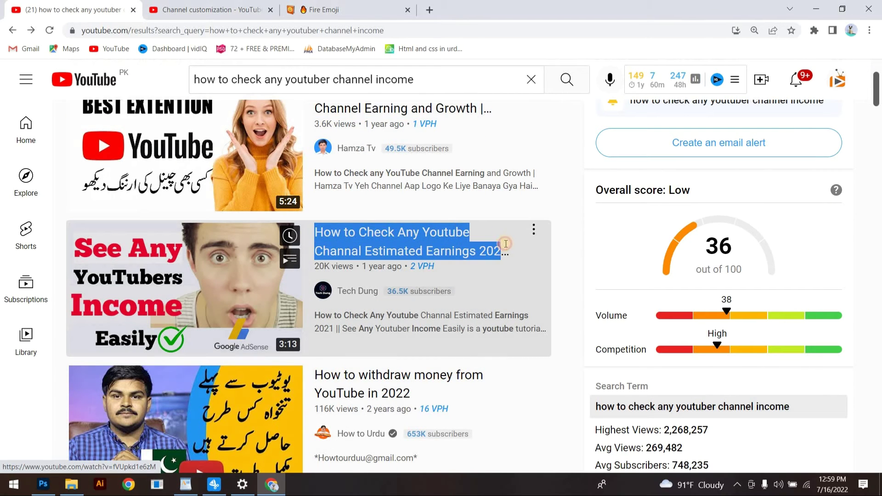
key(ctrl+c)
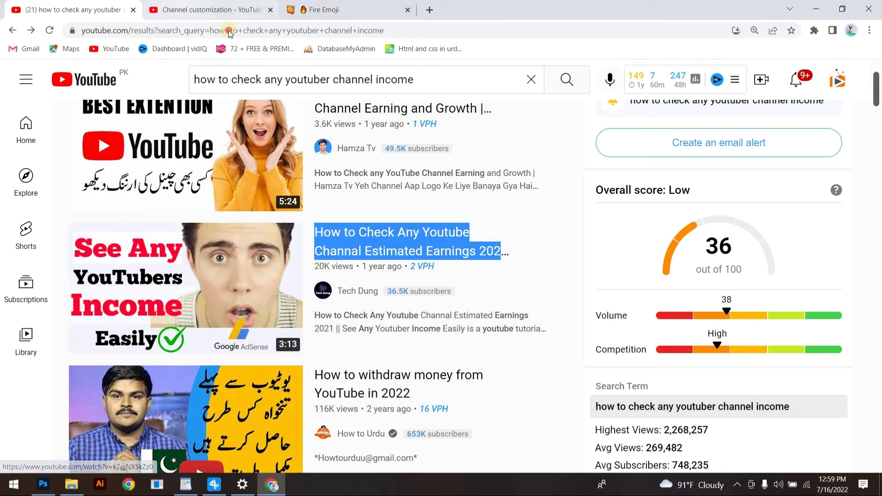
click(207, 10)
click(412, 260)
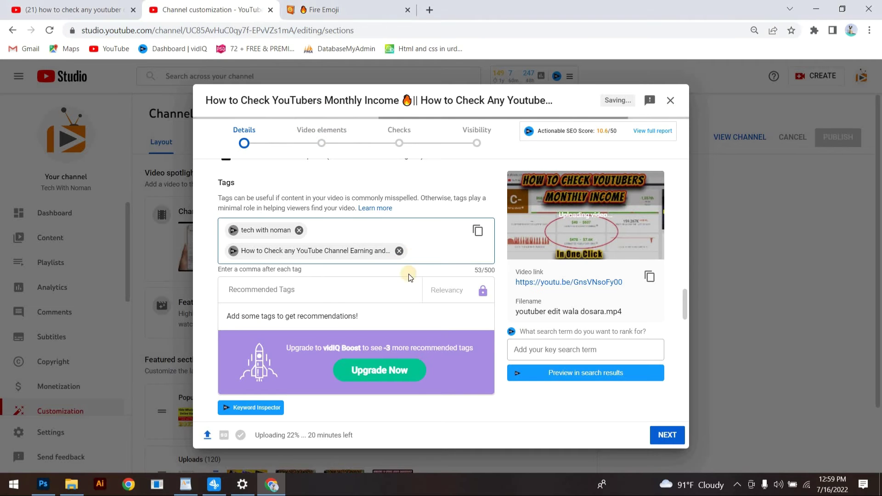
key(ctrl+v)
click(376, 273)
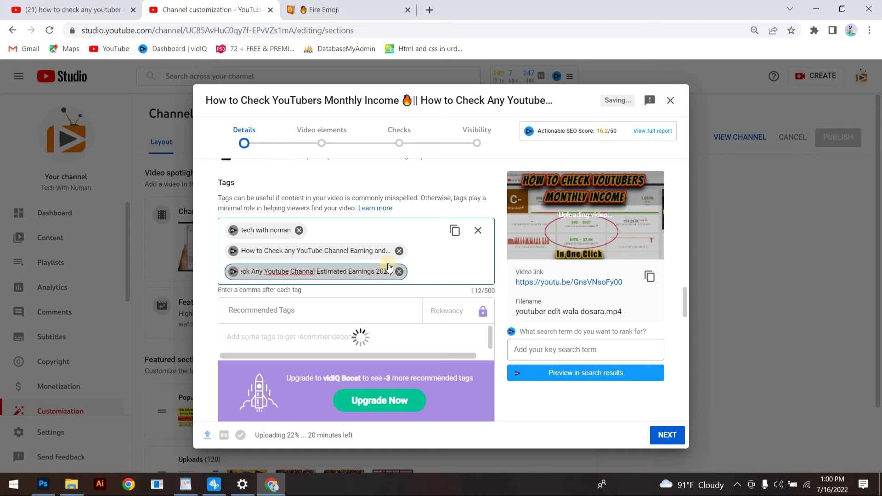
click(436, 266)
Step: Copy the "How to Check YouTubers Monthly Income | Estimated Monthly" title from the search results and add it as a tag
click(82, 15)
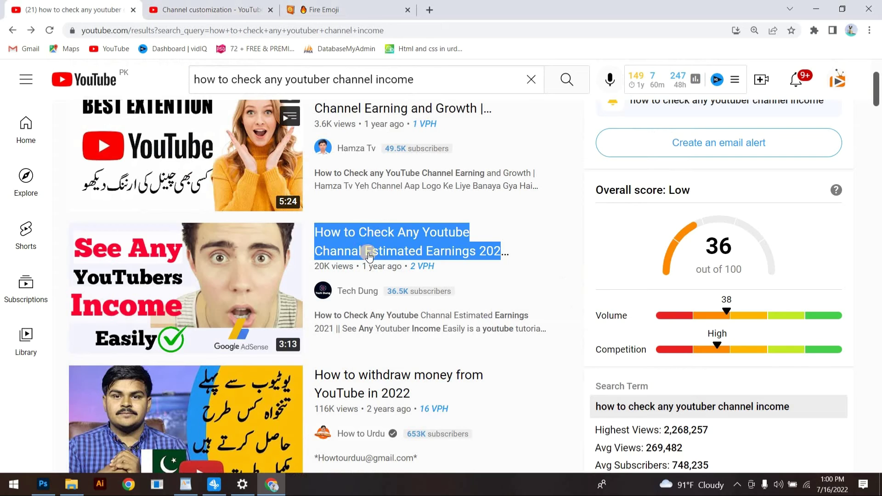
scroll(376, 305, down, 4)
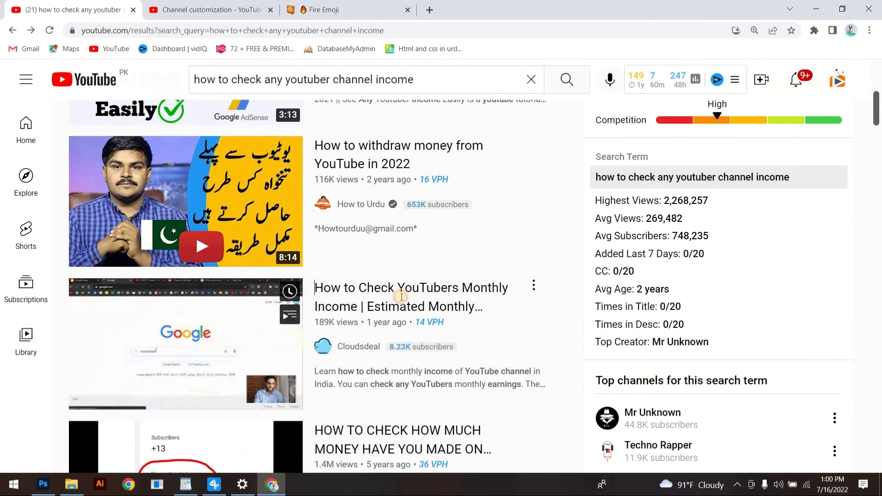
drag(311, 291, 476, 307)
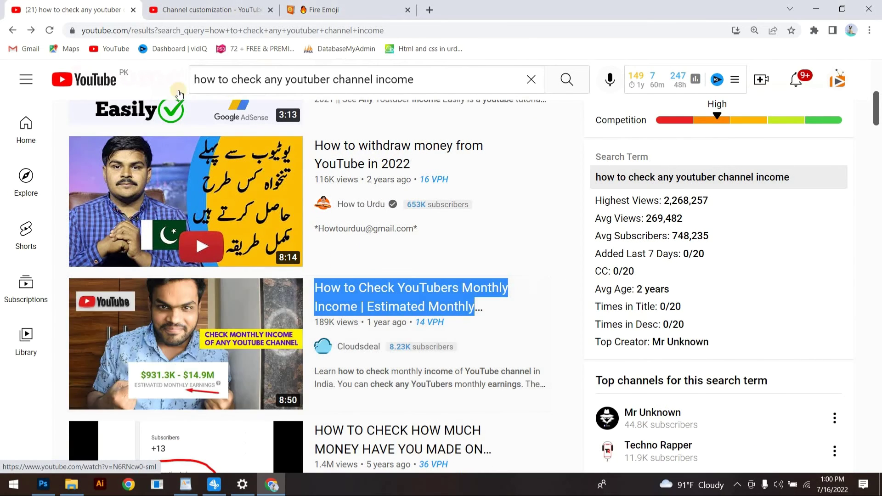
click(193, 10)
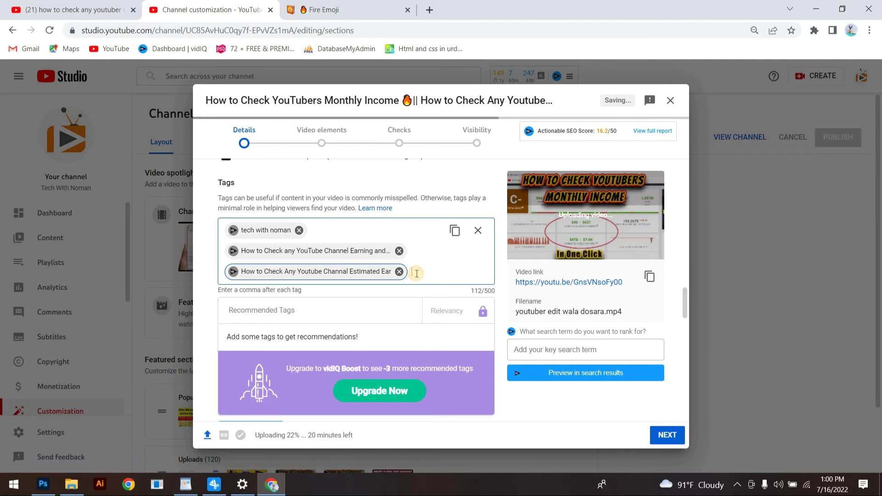
key(ctrl+v)
Step: Open and pause the competing "How to Check YouTubers Monthly Income" video, copy all its vidIQ video tags and paste them into the upload's Tags
click(91, 5)
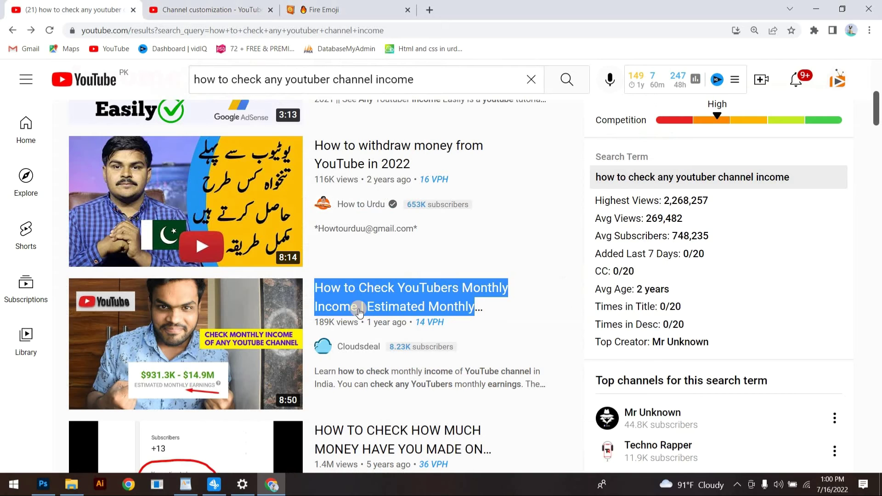
scroll(356, 308, down, 2)
click(225, 249)
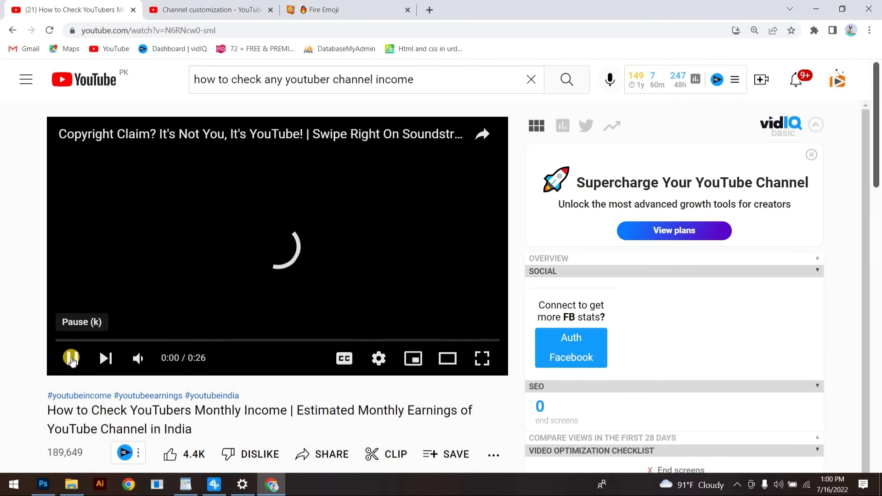
click(75, 364)
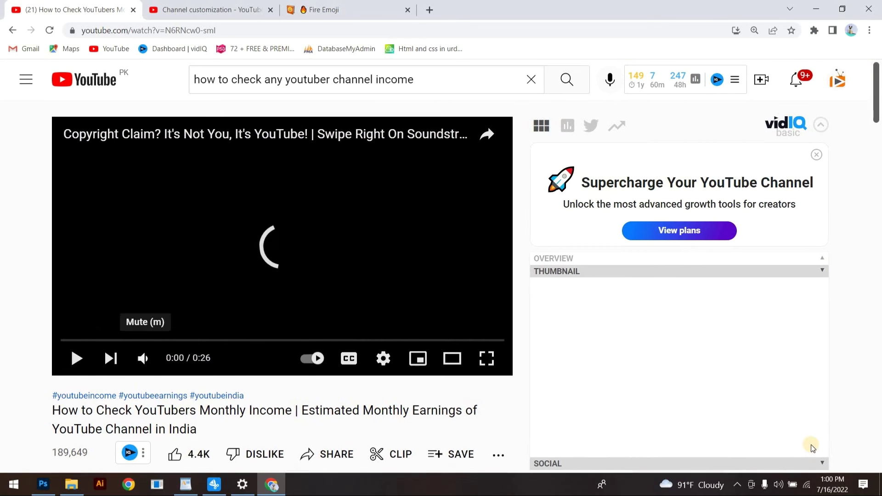
scroll(840, 398, down, 10)
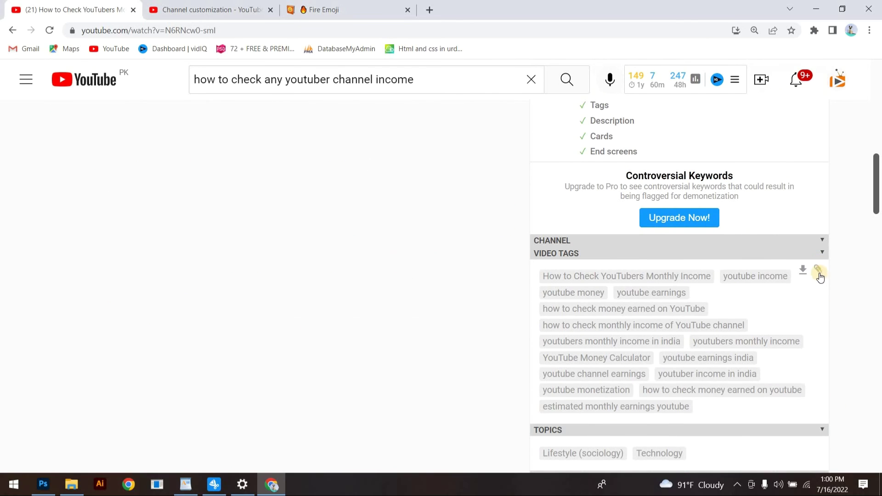
click(199, 10)
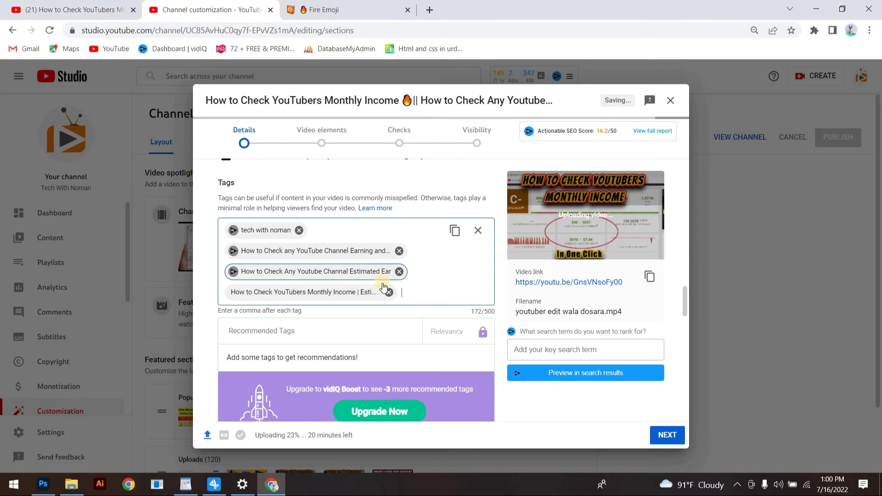
key(ctrl+v)
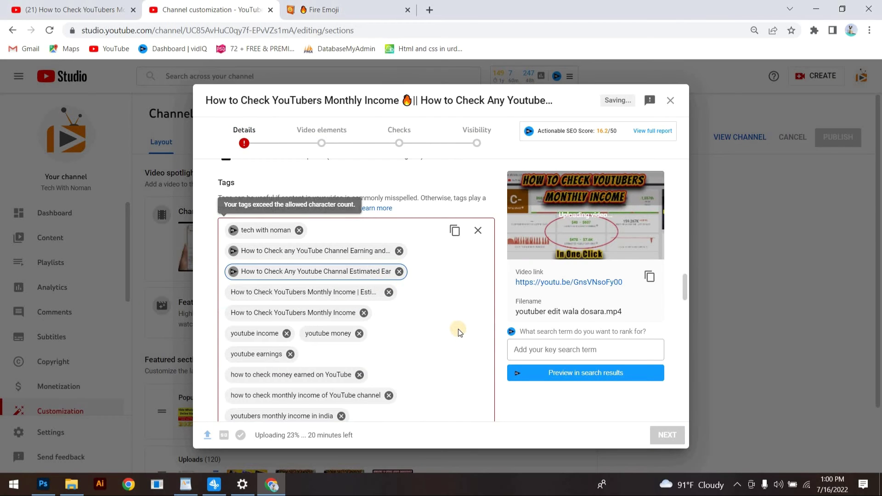
Step: Remove the tags "how to check monthly income of YouTube channel", "How to Check YouTubers Monthly Income", "youtube money" and "youtube income"
scroll(463, 319, down, 8)
scroll(355, 256, up, 1)
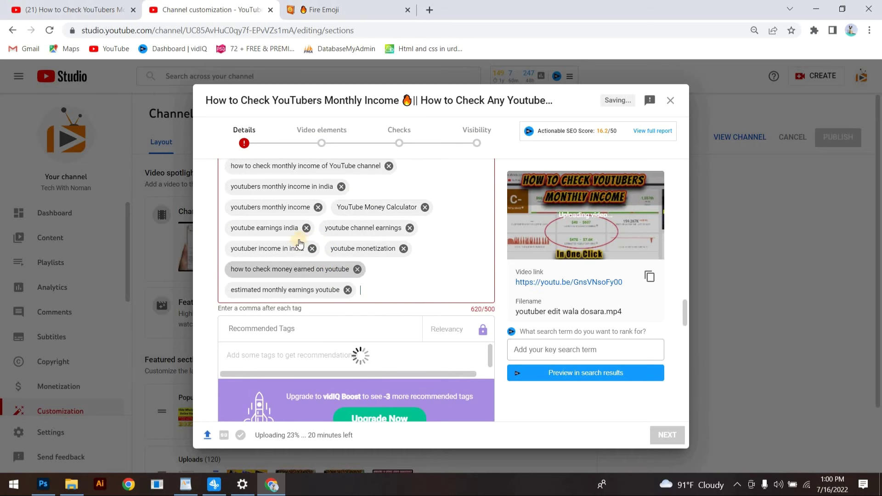
scroll(356, 220, up, 1)
click(360, 205)
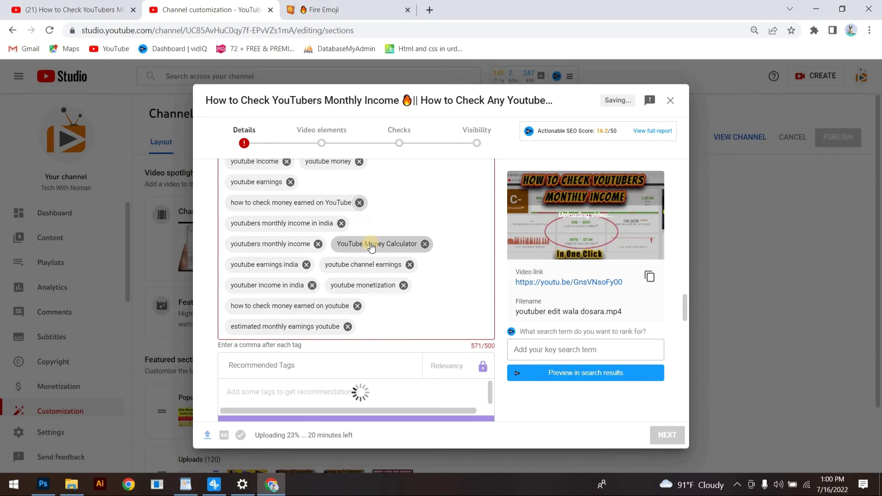
scroll(373, 239, up, 2)
click(390, 237)
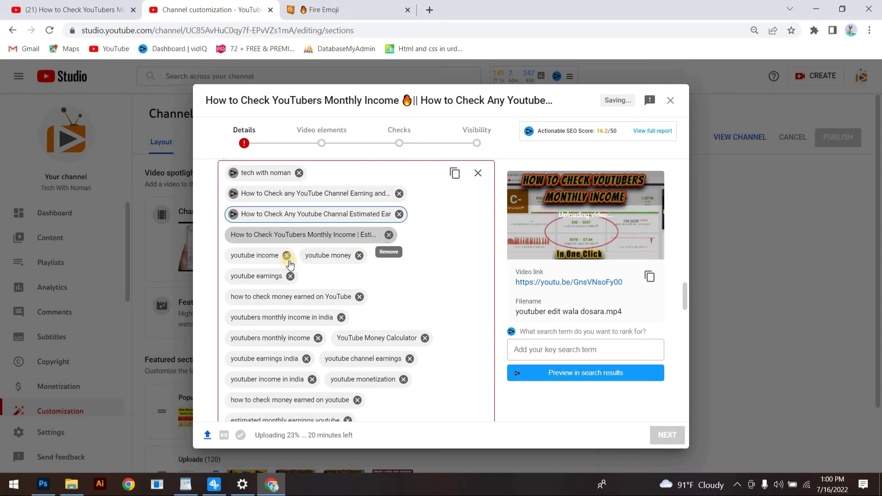
click(287, 255)
scroll(323, 241, down, 2)
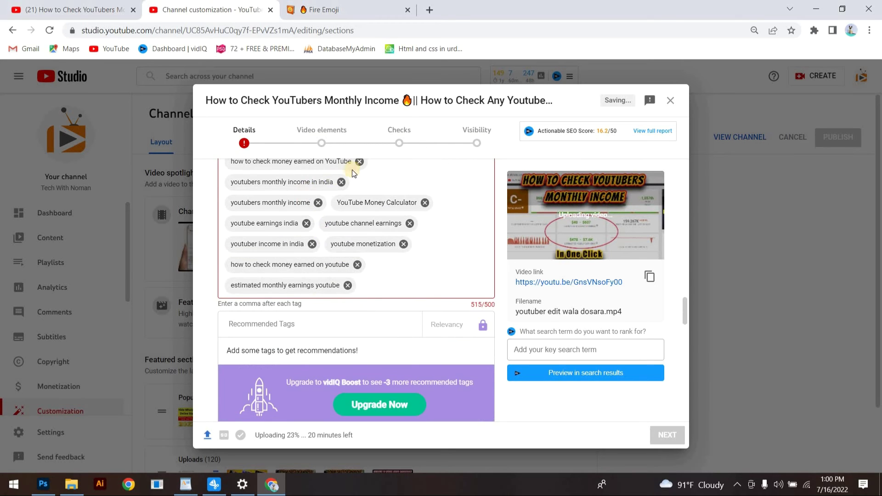
scroll(354, 222, up, 3)
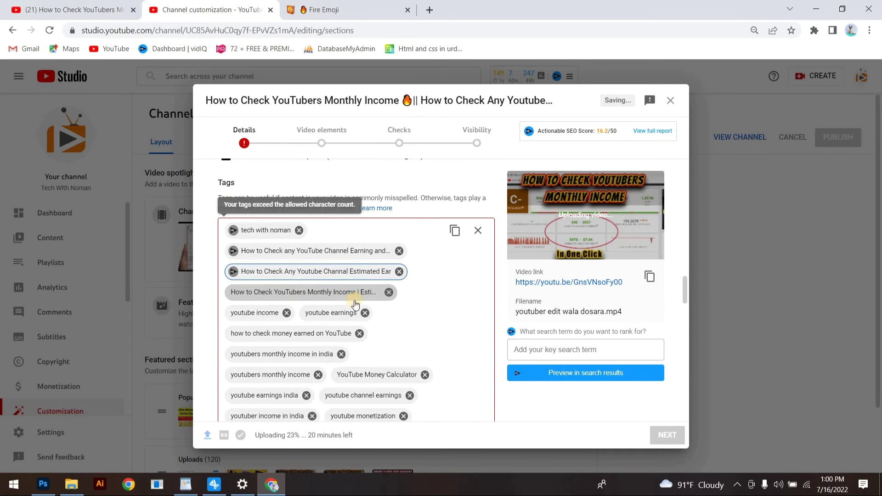
click(287, 313)
scroll(442, 291, down, 12)
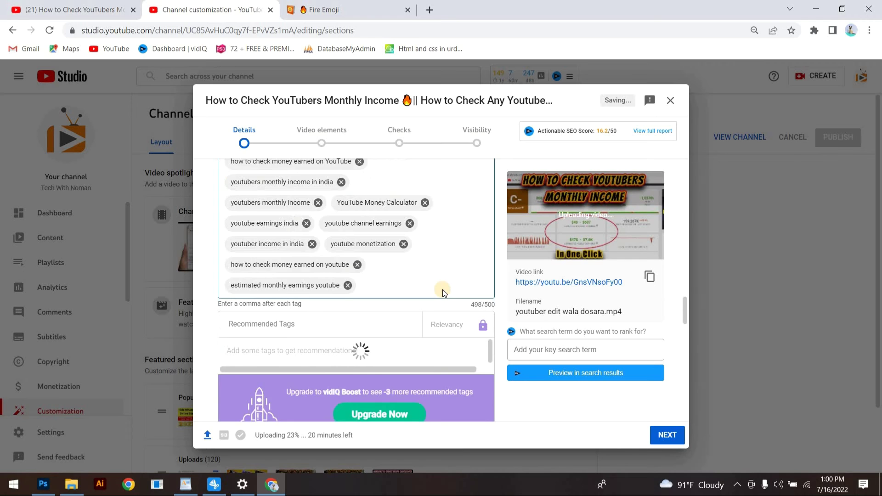
Step: Review the upload's details, including title, description, thumbnail, audience, tags, license, category and comment settings
scroll(443, 288, down, 7)
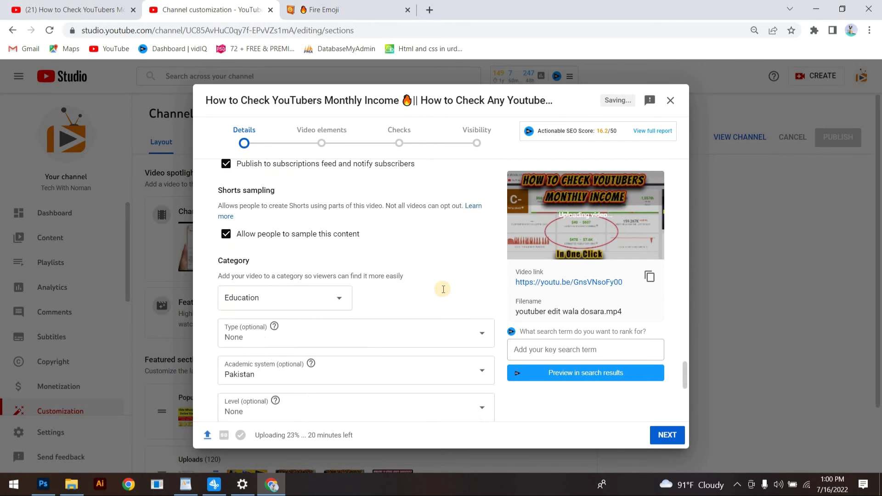
scroll(418, 338, up, 15)
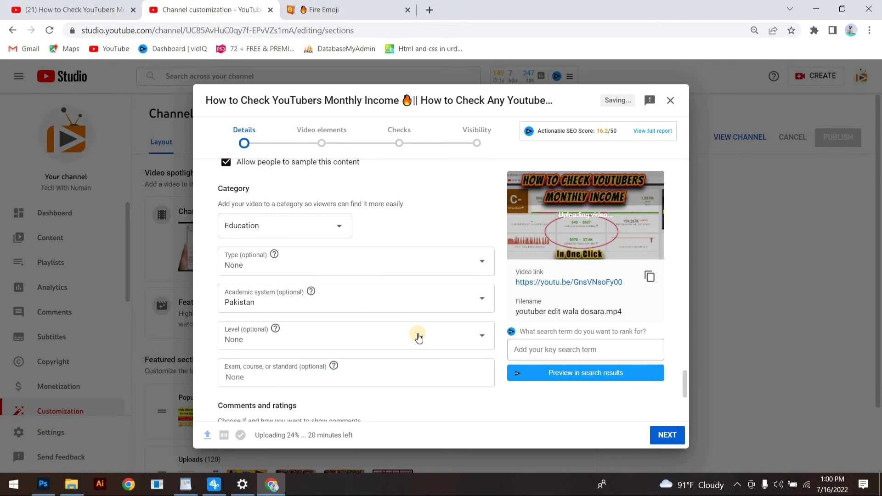
scroll(418, 334, up, 10)
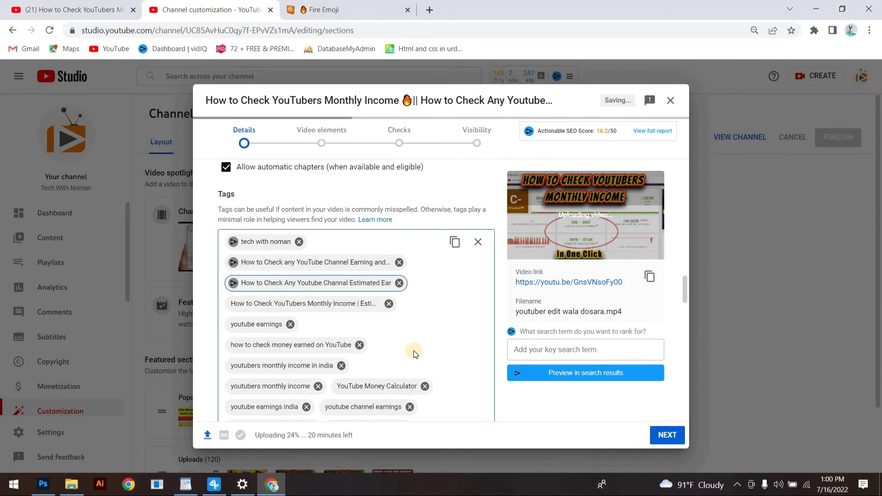
scroll(391, 337, down, 10)
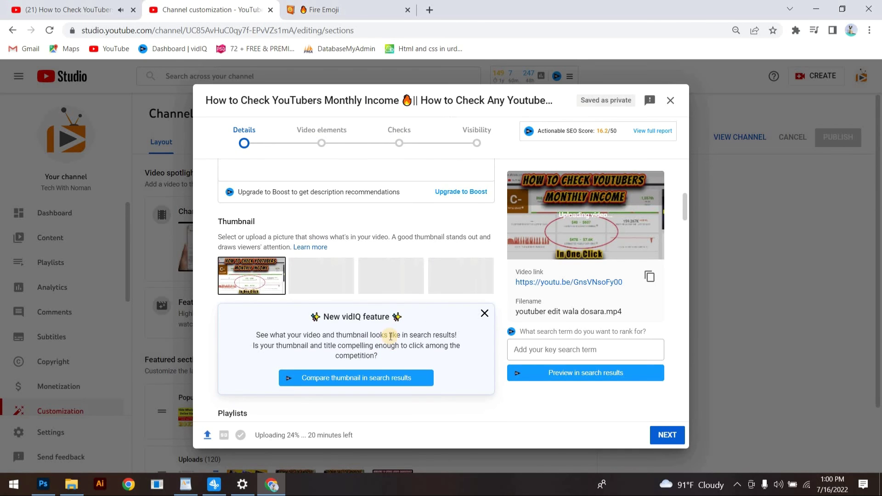
scroll(390, 337, down, 12)
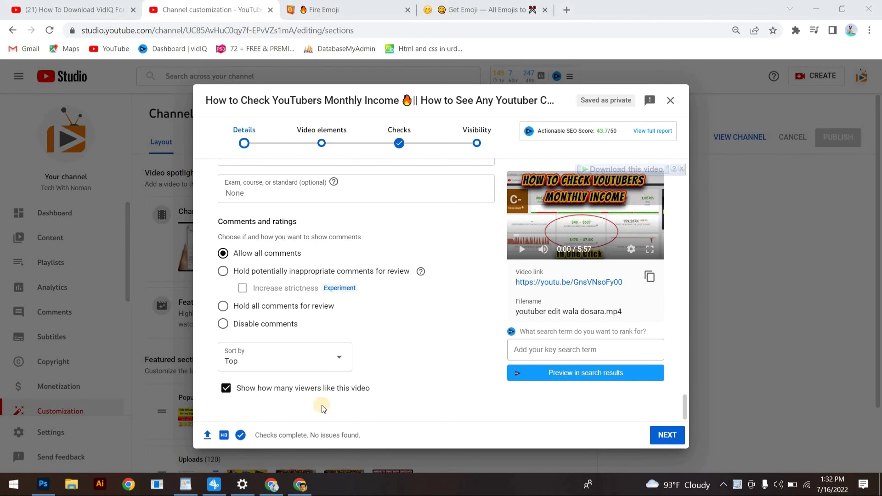
click(323, 138)
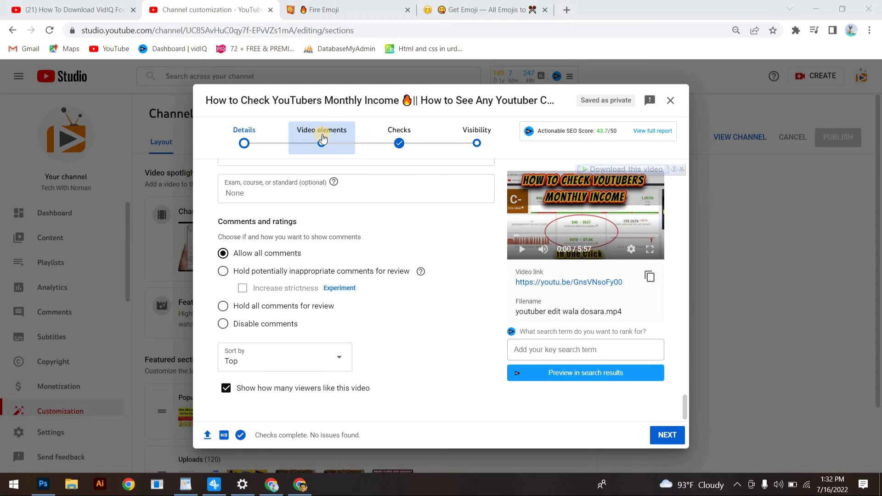
scroll(335, 321, up, 15)
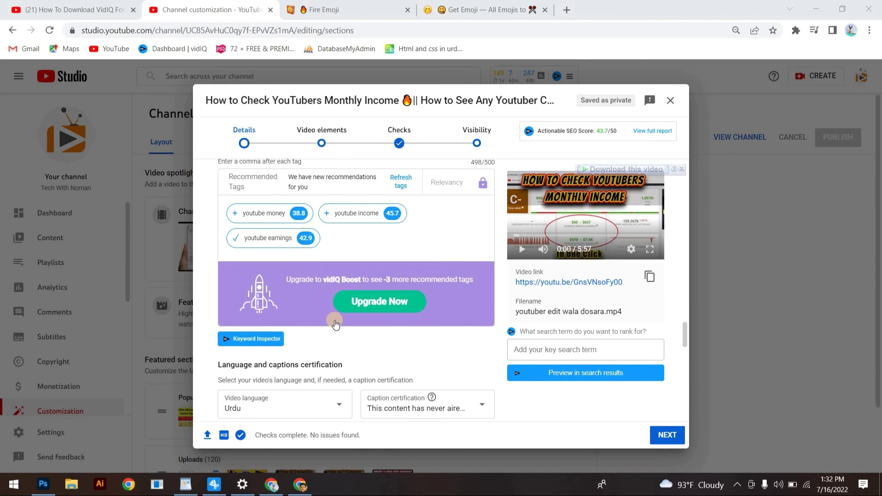
scroll(335, 320, up, 15)
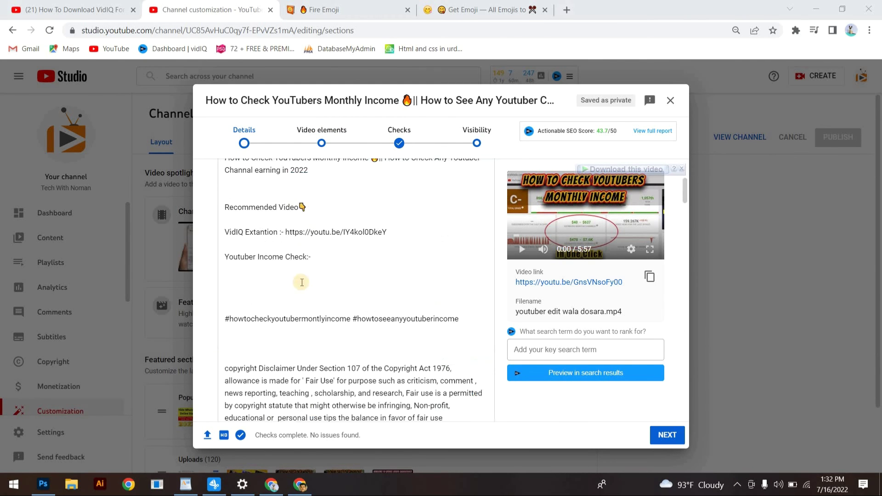
scroll(327, 183, up, 3)
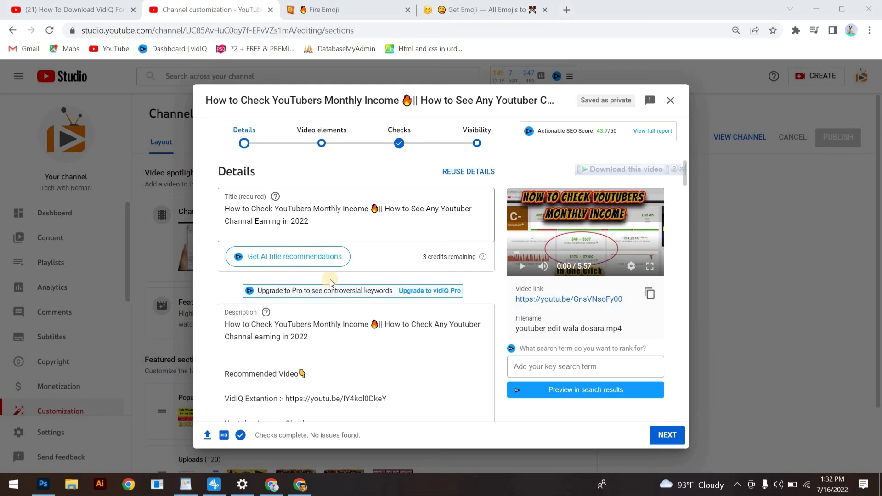
scroll(353, 334, down, 10)
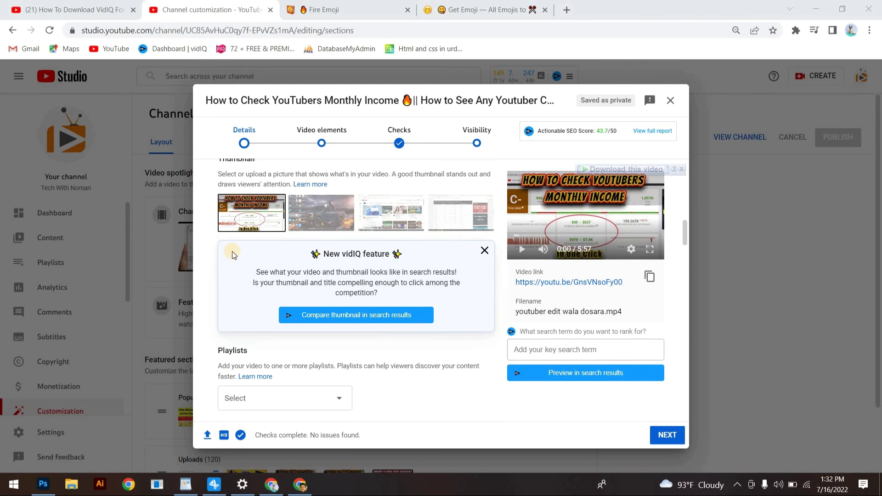
scroll(318, 289, down, 10)
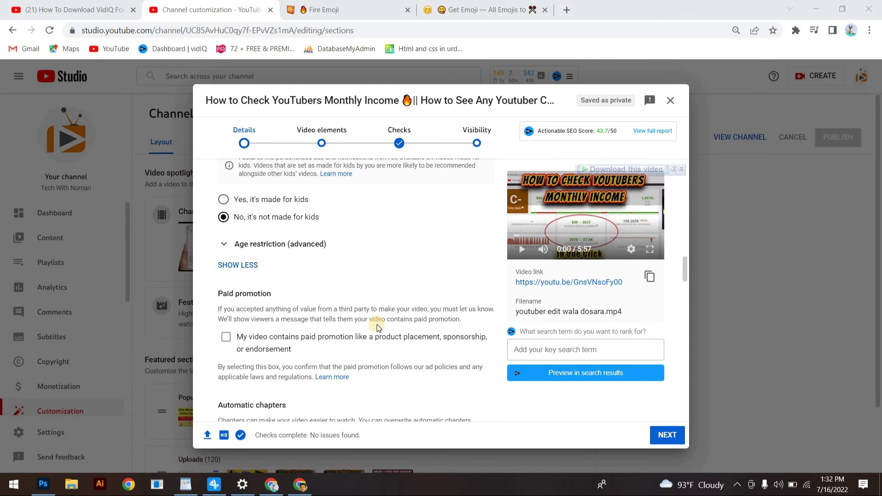
scroll(423, 340, down, 15)
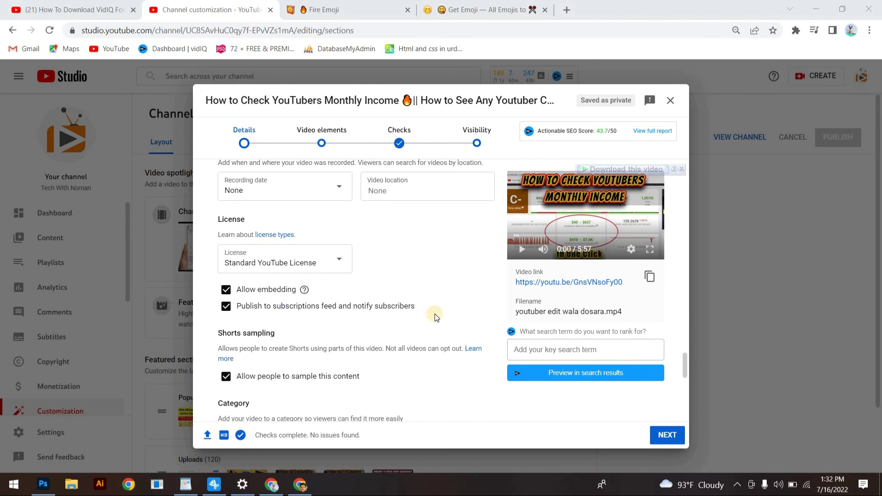
Step: Go through the upload's Video elements and Checks stages and continue to the Visibility stage
click(322, 136)
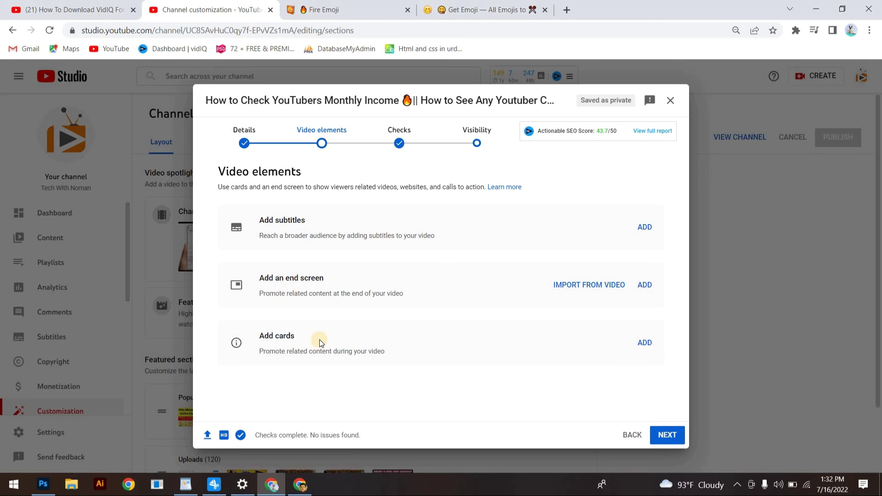
click(399, 136)
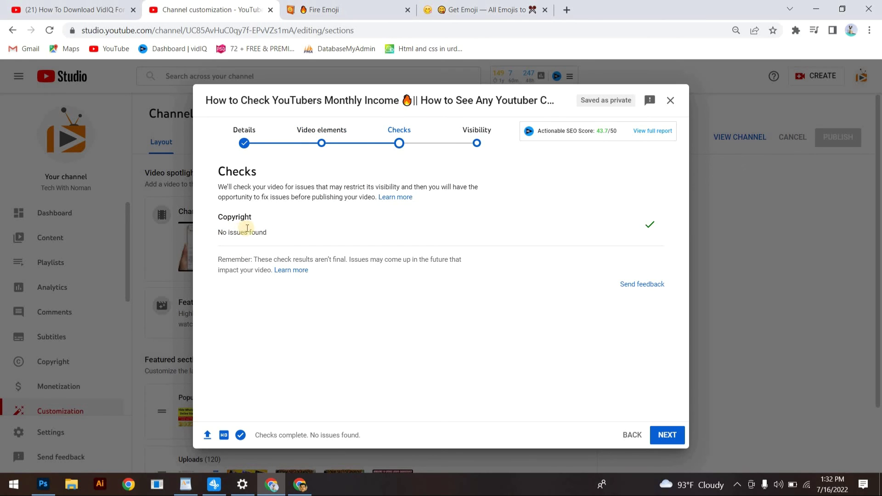
click(478, 145)
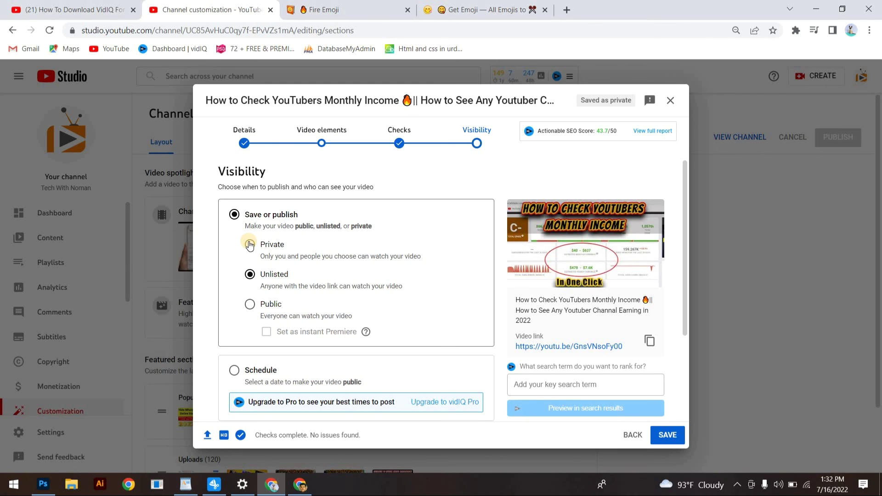
Step: Set the video's visibility to Public and publish it
click(249, 275)
click(250, 305)
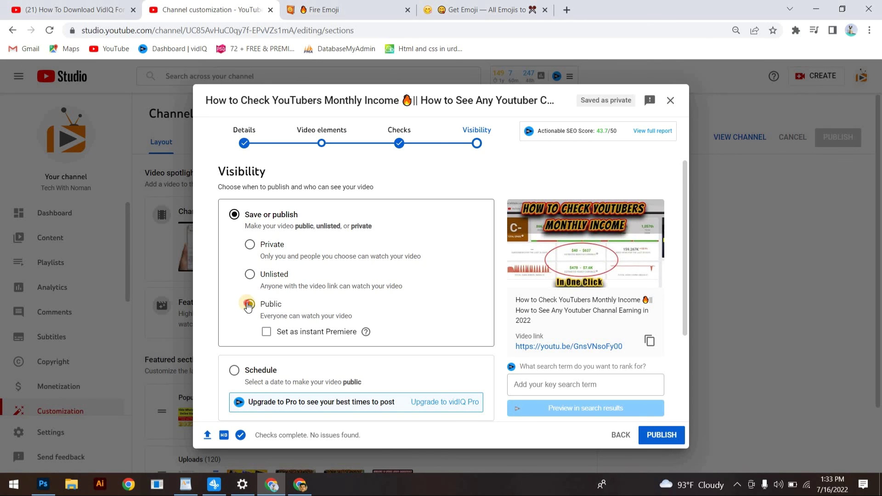
click(653, 436)
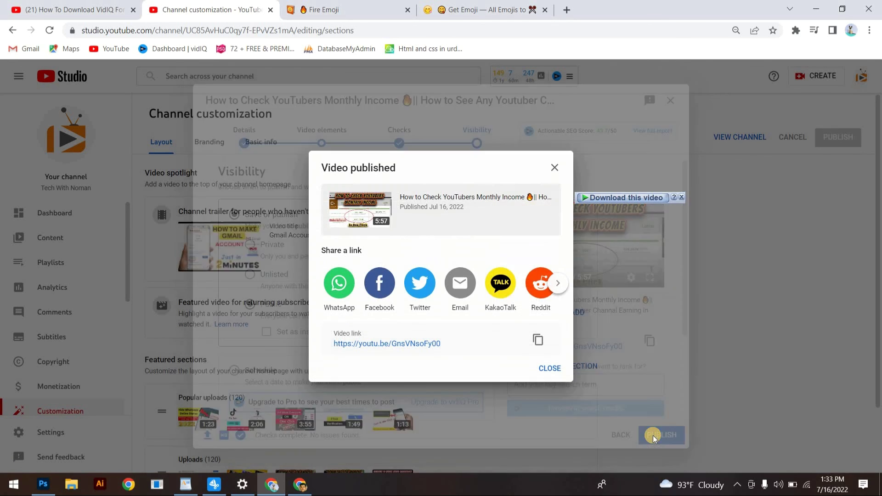
Step: Close the published-video dialog and open the channel's Content page
click(550, 368)
click(40, 244)
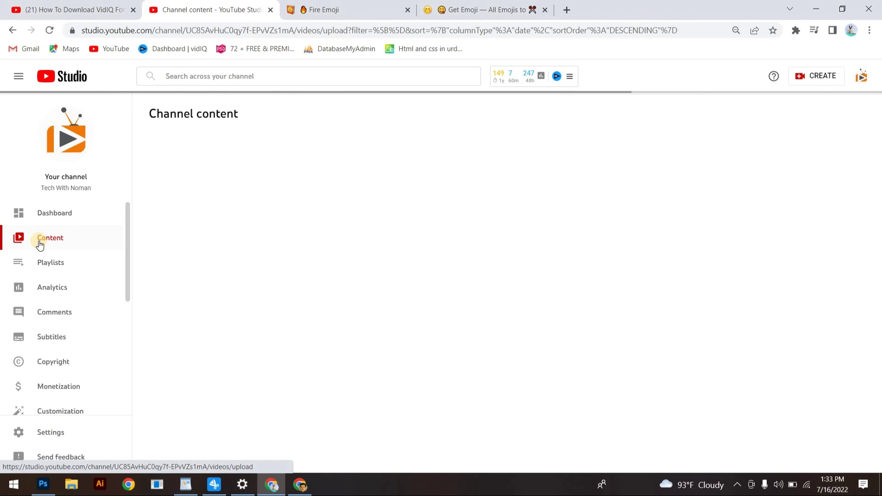